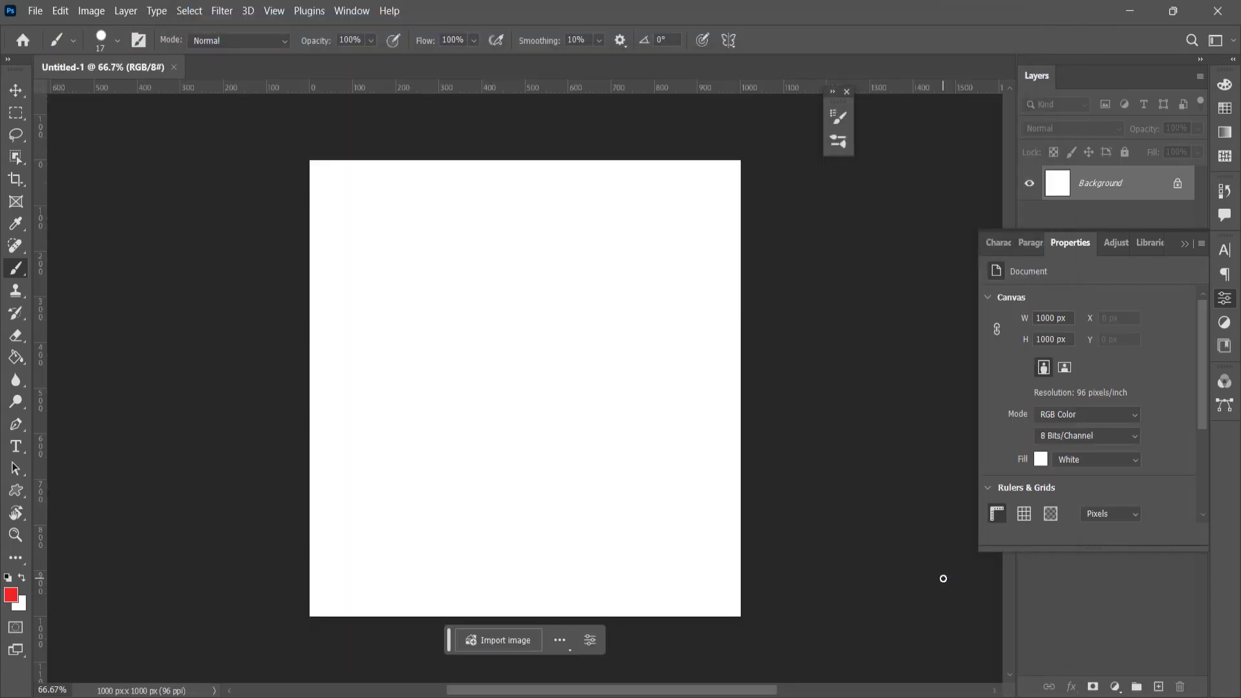
- Close the extra panels and open the brush options showing 17 px size and 100% hardness
left_click(848, 92)
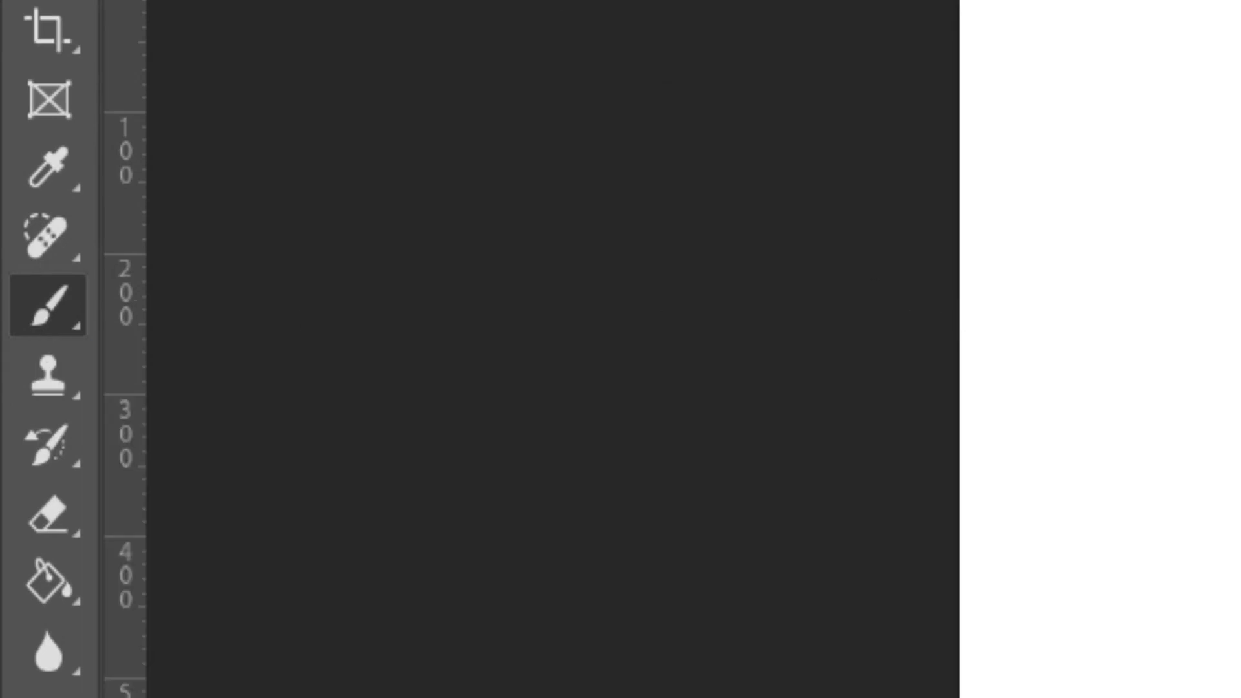
left_click(252, 86)
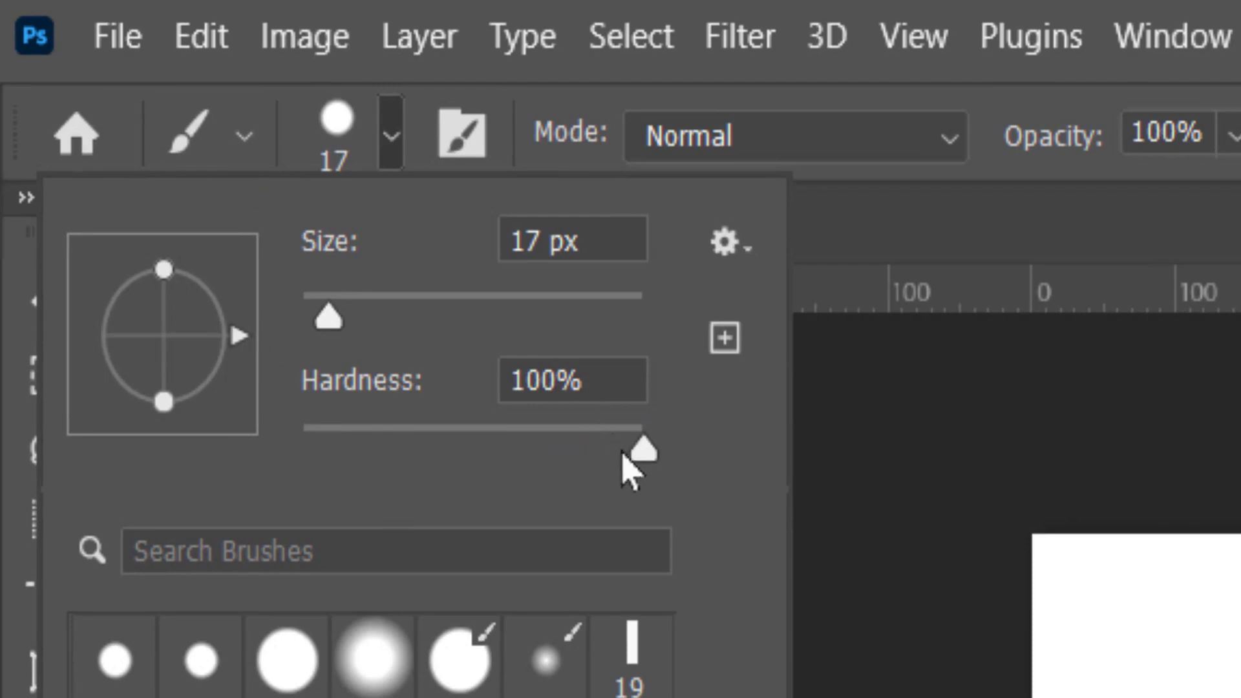
- Keep the round brush at 100% hardness, close its options, and resize it with [ and ]
left_click(648, 450)
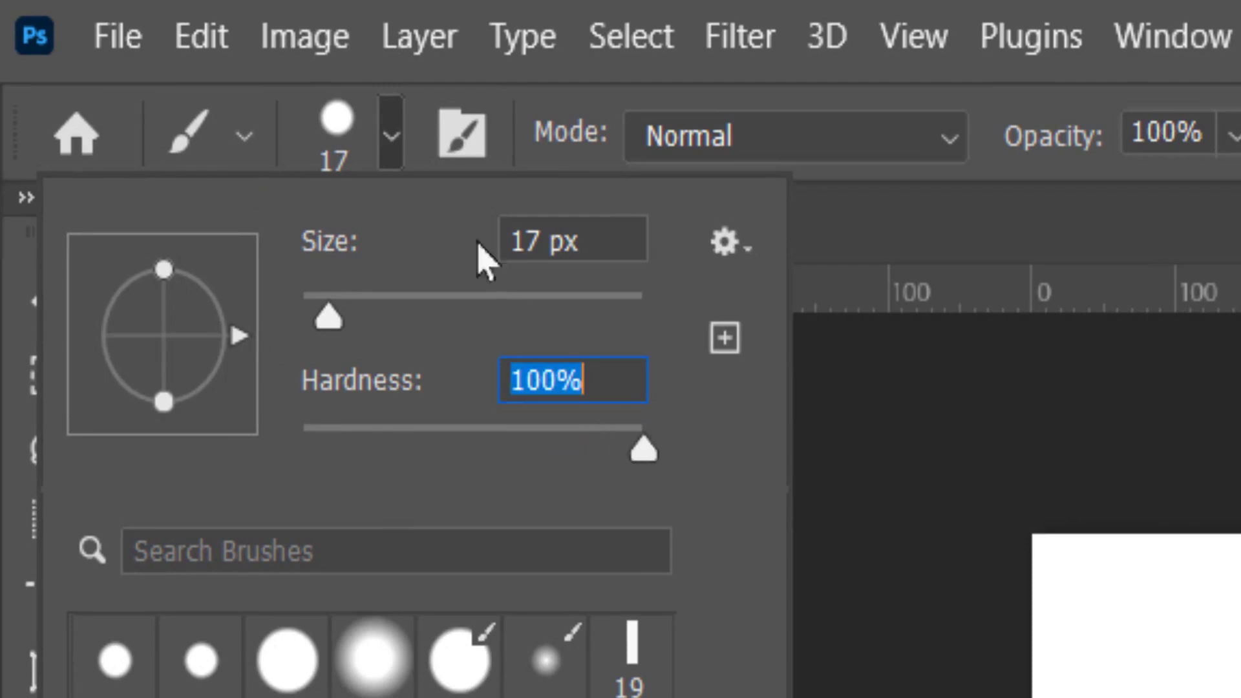
left_click(391, 136)
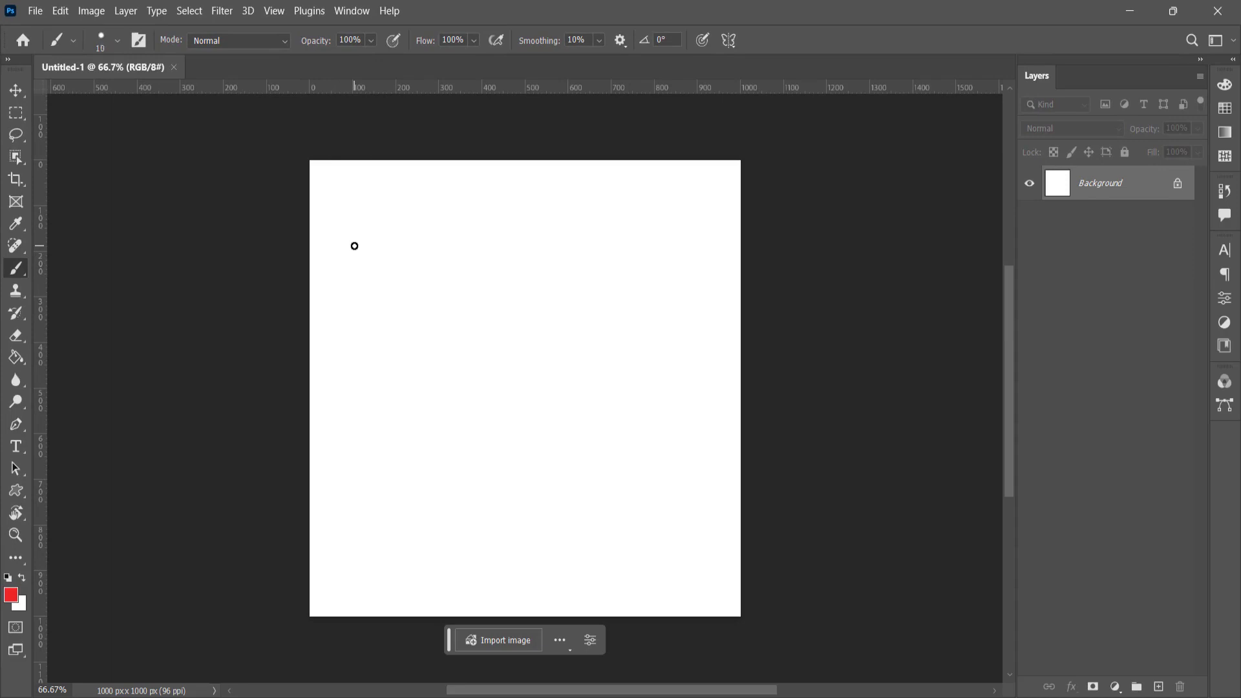
key("bracketleft")
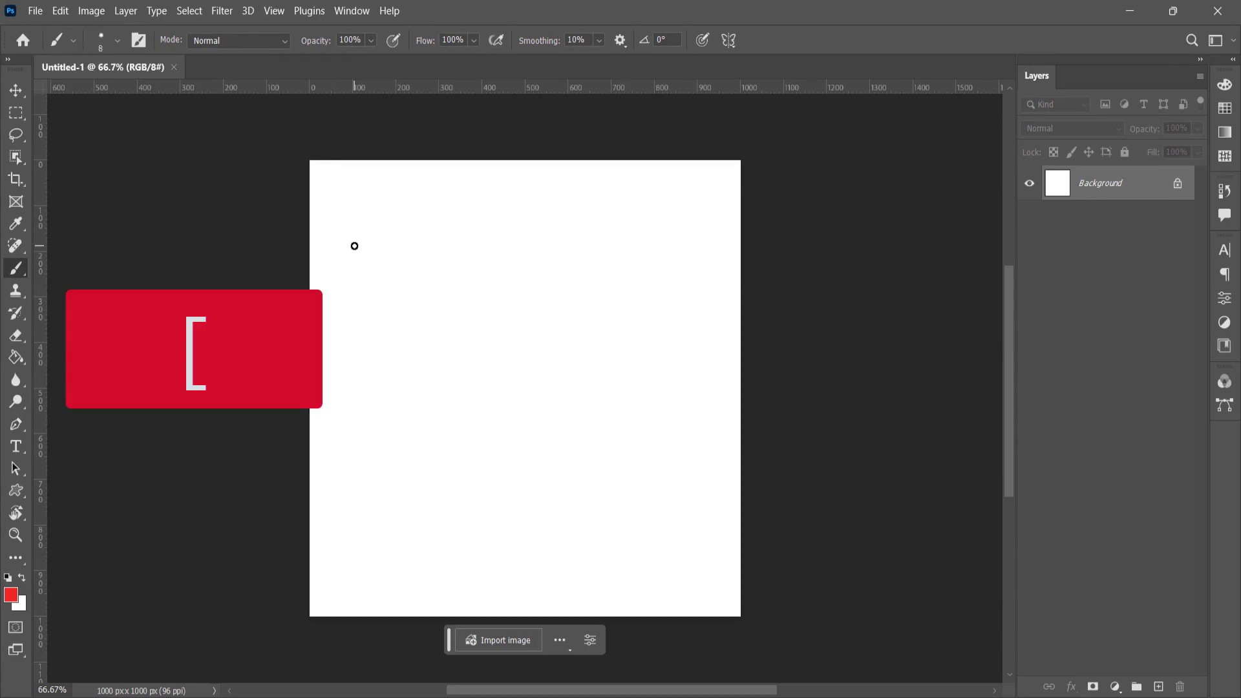
key("bracketright")
key("bracketright")
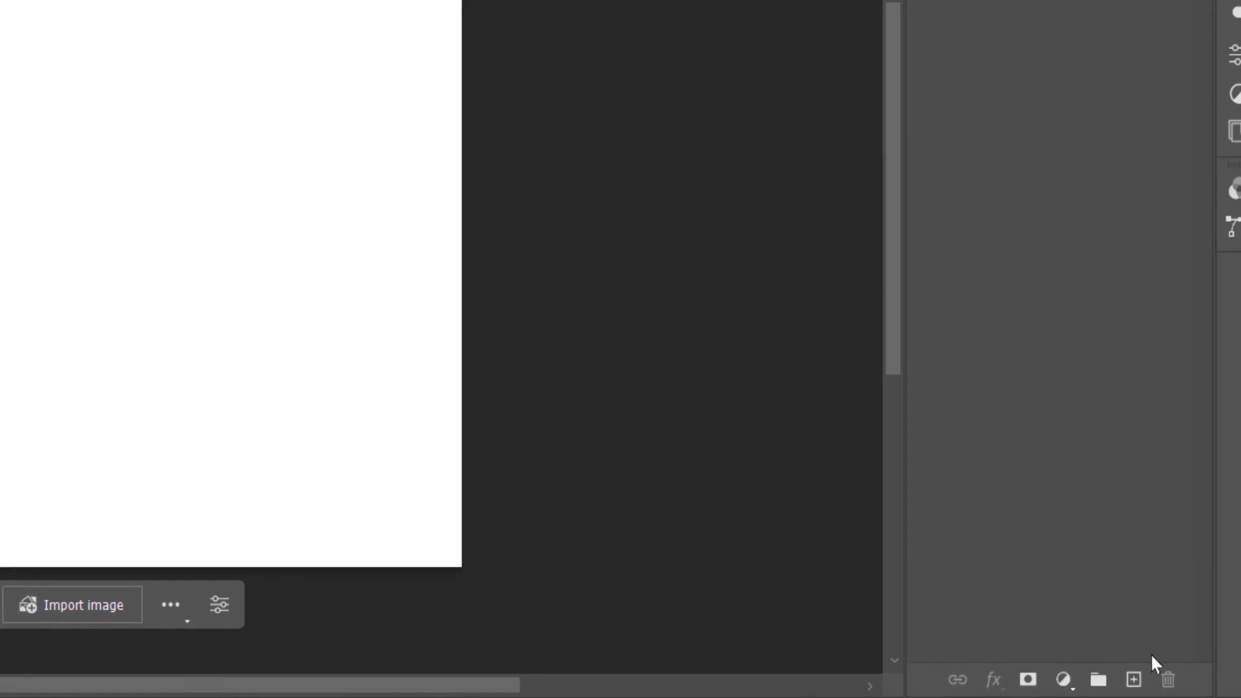
- Add empty Layer 1 and set the brush to 13 px size with 133% spacing
left_click(1134, 680)
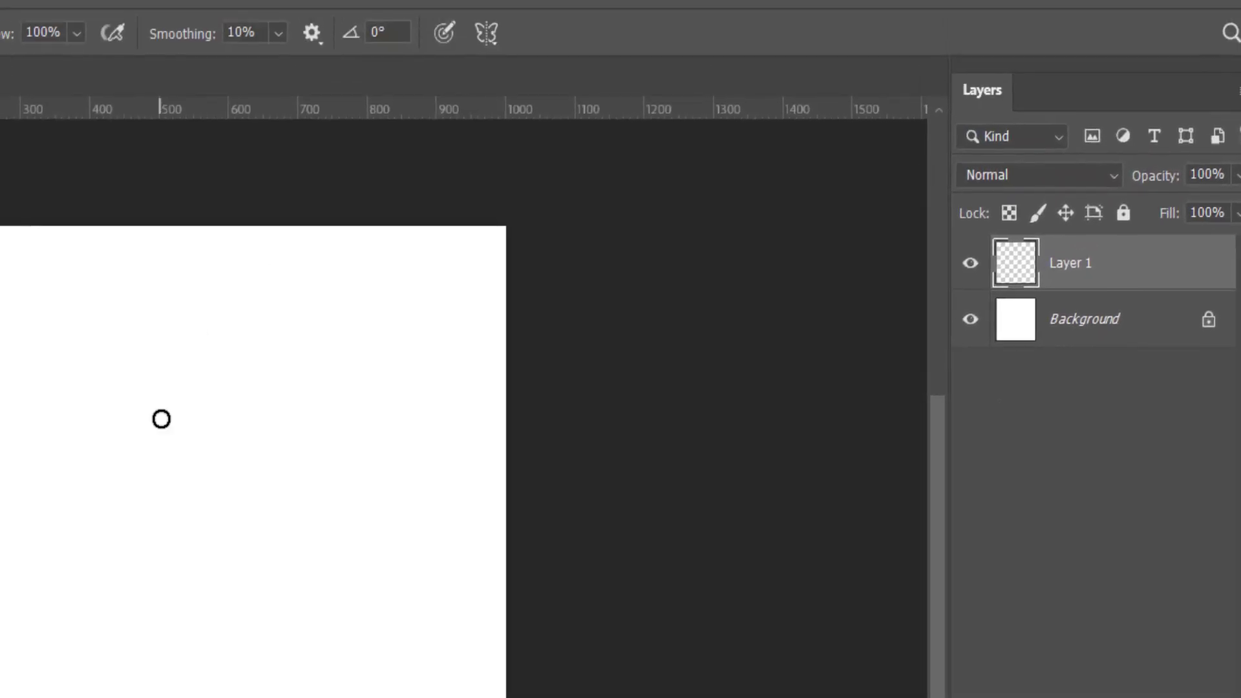
key("F5")
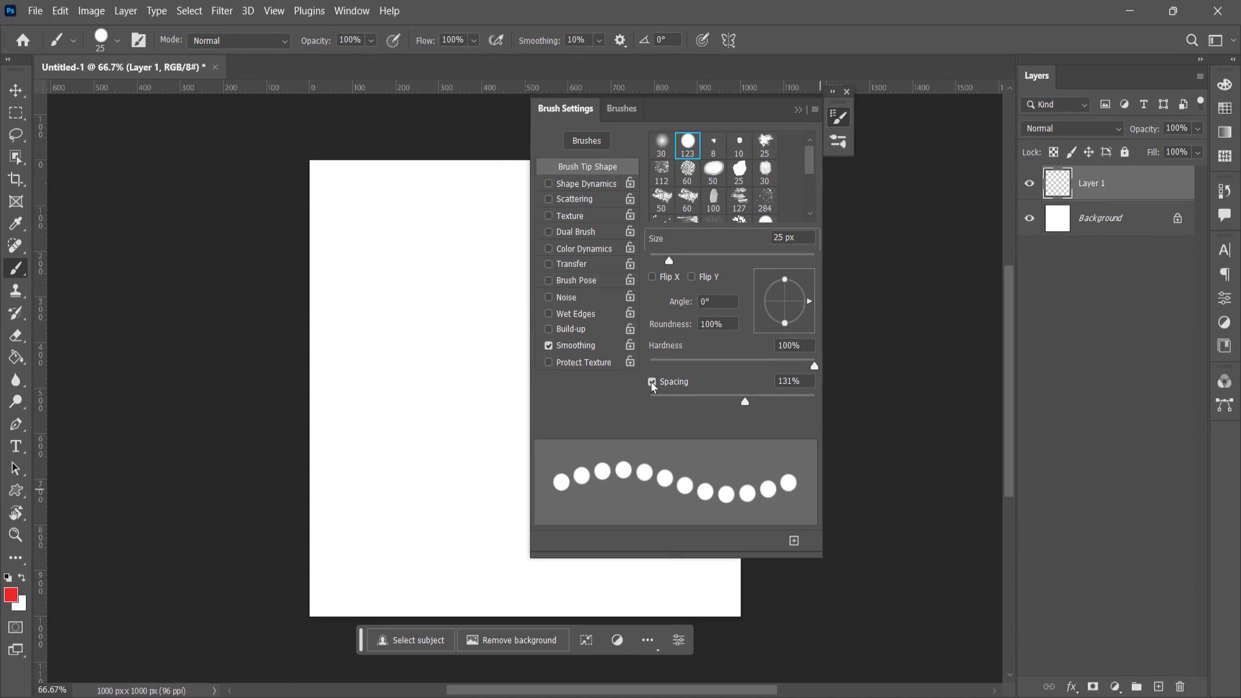
left_click_drag(743, 403, 779, 402)
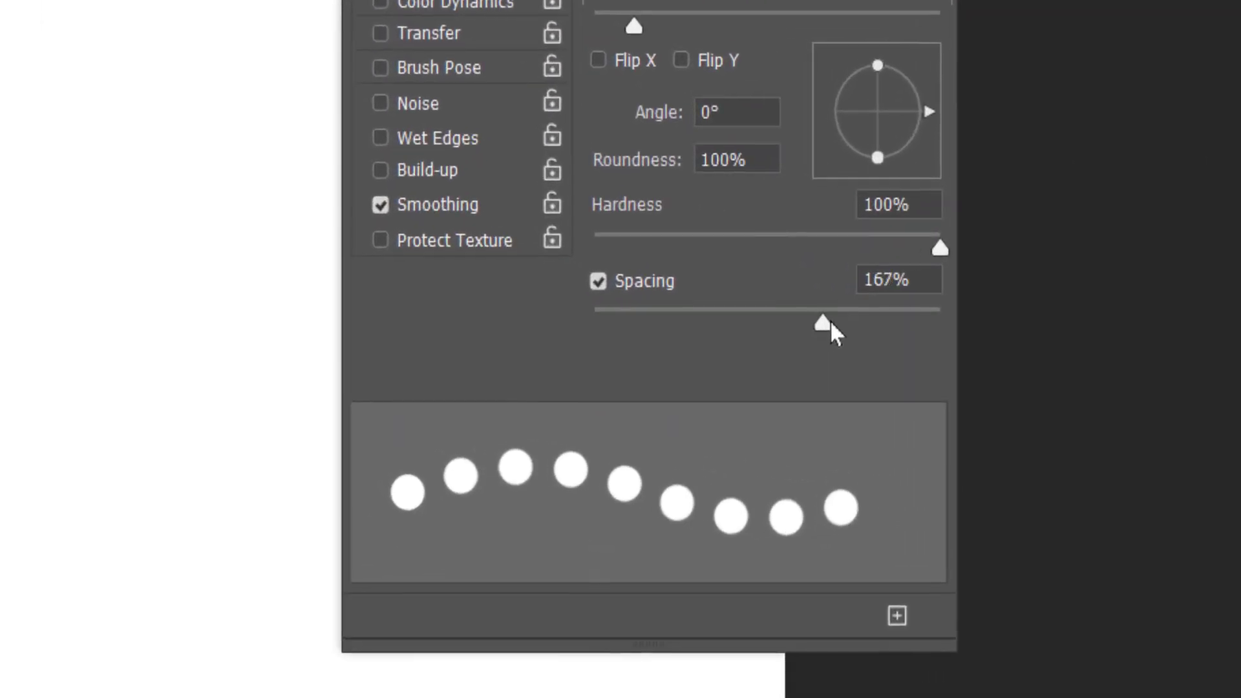
mouse_move(865, 322)
left_mouse_down()
mouse_move(831, 333)
mouse_move(622, 331)
mouse_move(848, 318)
mouse_move(795, 333)
left_mouse_up()
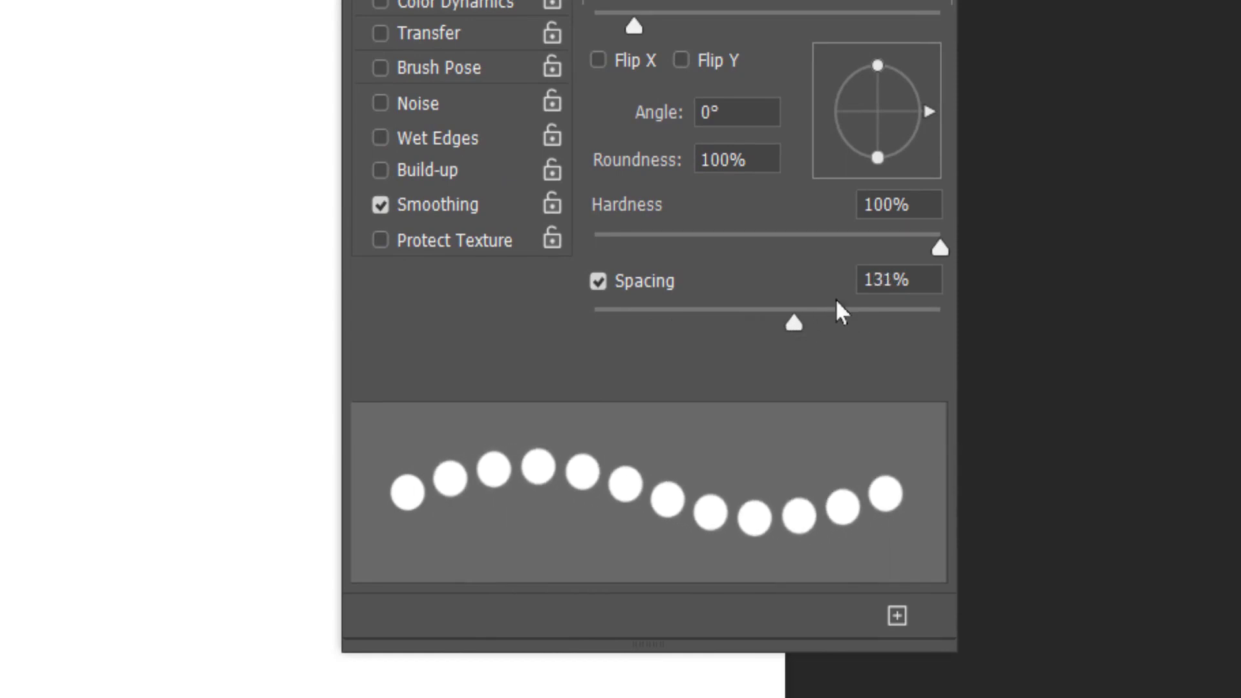
left_click_drag(635, 30, 604, 35)
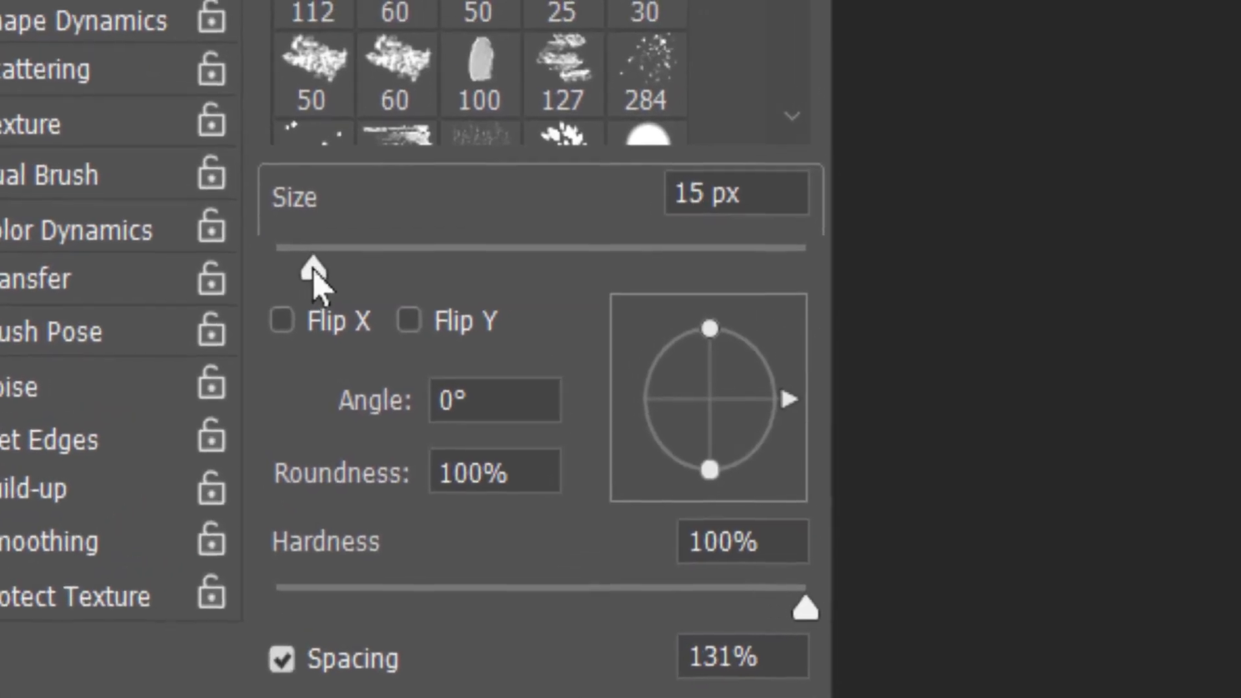
mouse_move(290, 271)
left_mouse_down()
mouse_move(280, 272)
mouse_move(306, 276)
left_mouse_up()
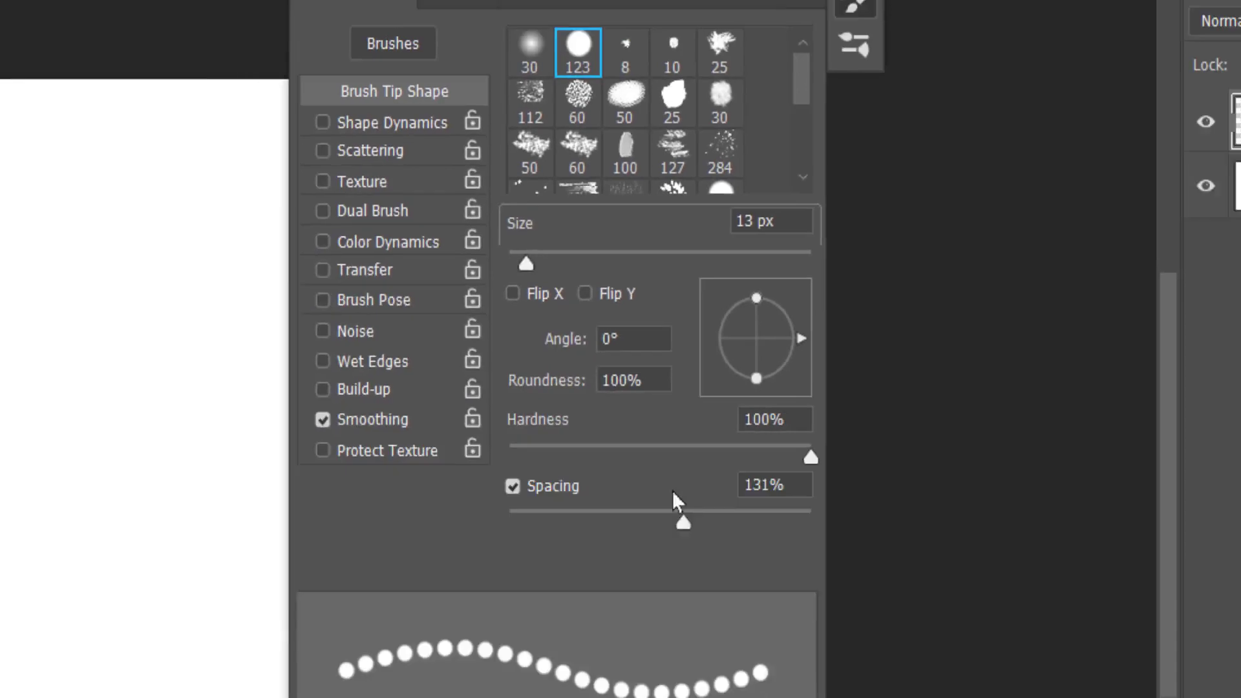
left_click_drag(680, 523, 664, 525)
left_click_drag(735, 402, 746, 402)
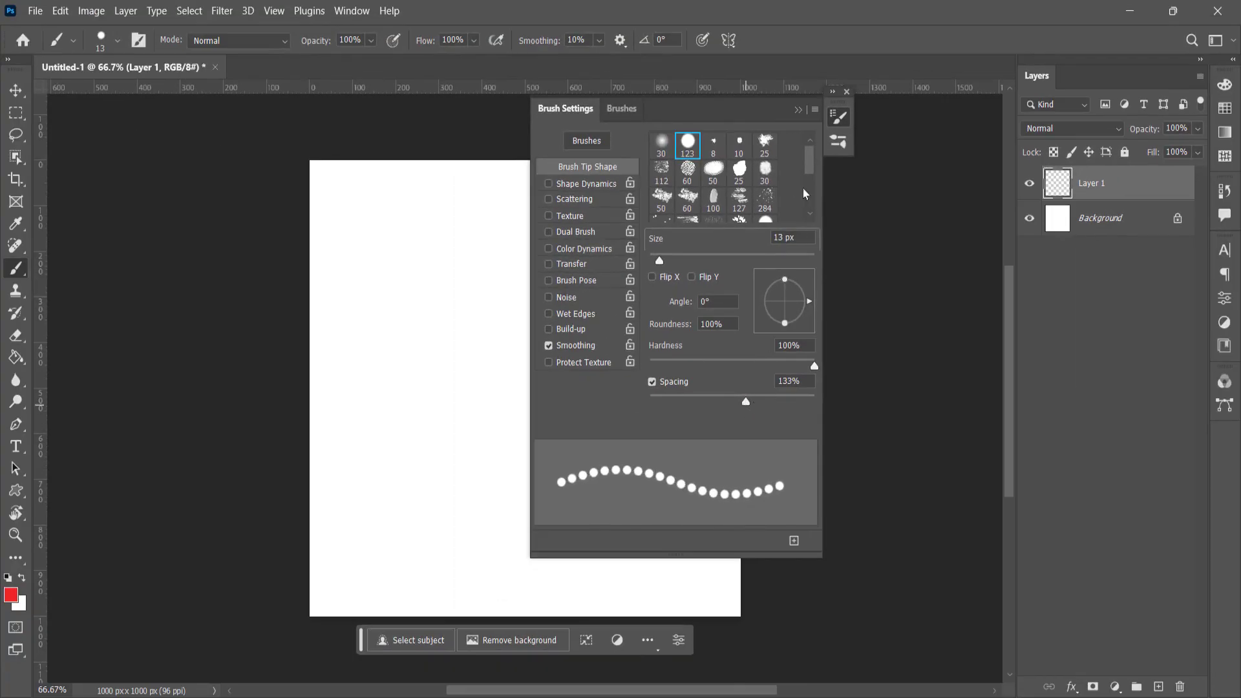
left_click(800, 113)
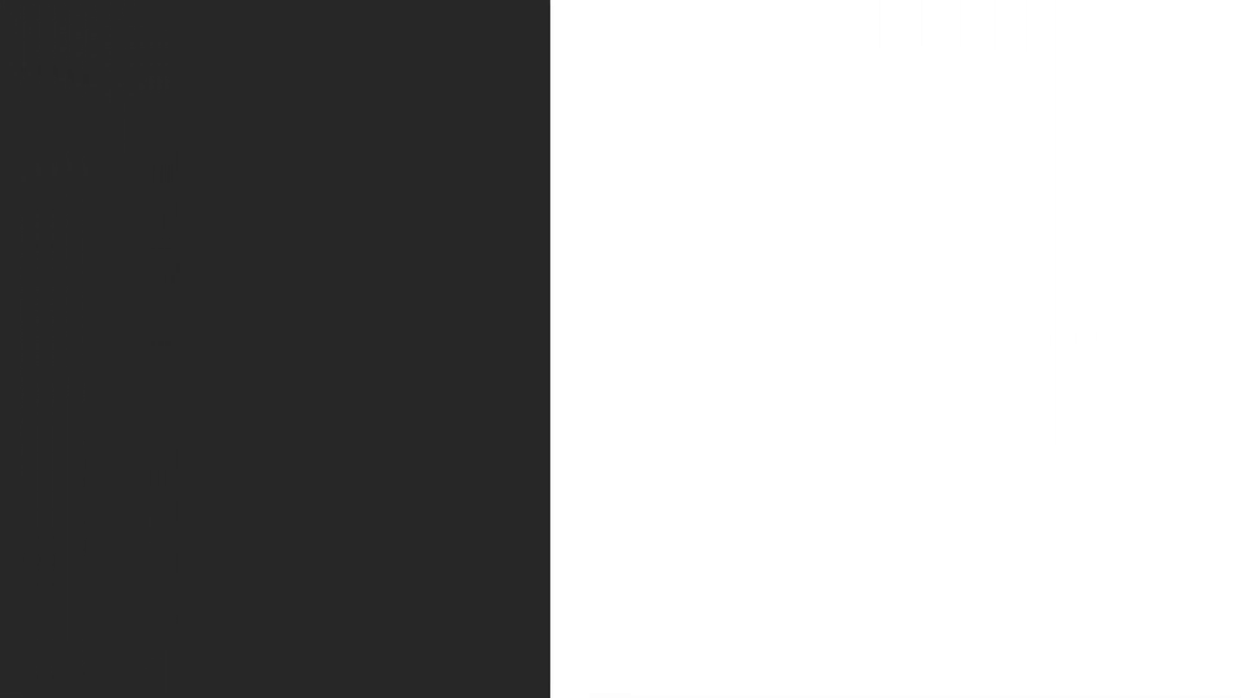
- Paint a wavy, a near-straight and a straight horizontal dotted line, undoing a freehand zigzag
mouse_move(410, 226)
left_mouse_down()
mouse_move(1034, 205)
mouse_move(1084, 172)
left_mouse_up()
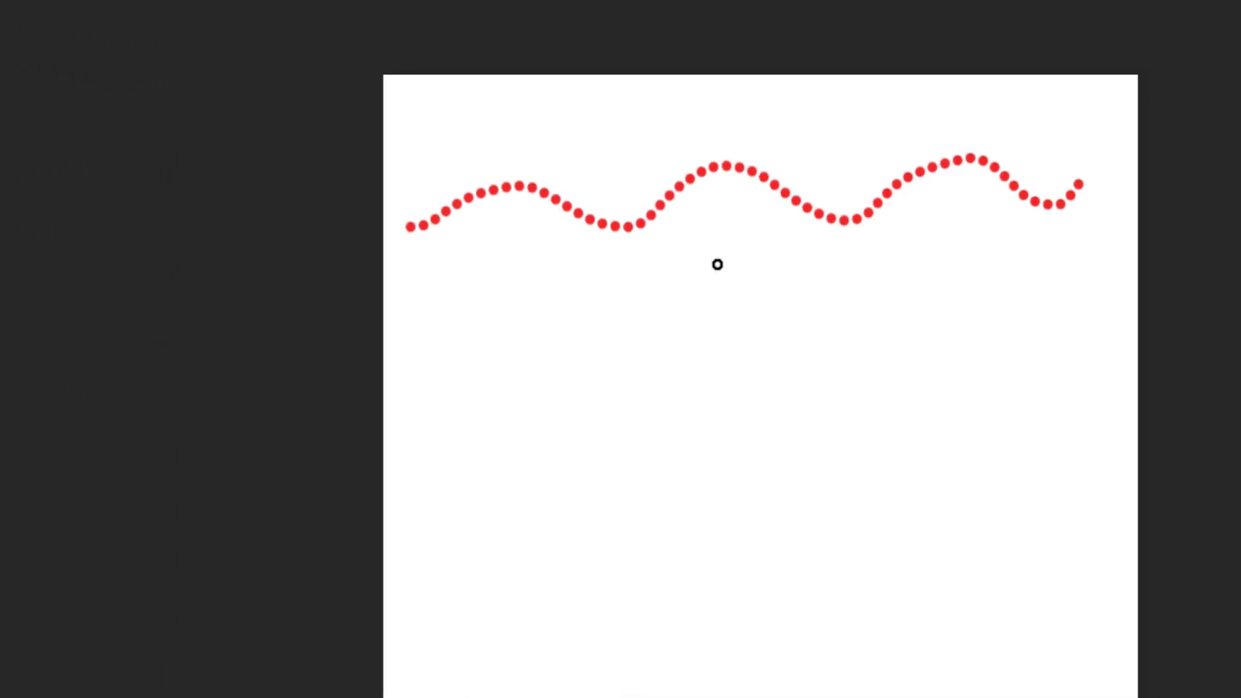
left_click(423, 332)
mouse_move(542, 332)
left_mouse_down()
mouse_move(840, 321)
mouse_move(940, 360)
mouse_move(1019, 352)
left_mouse_up()
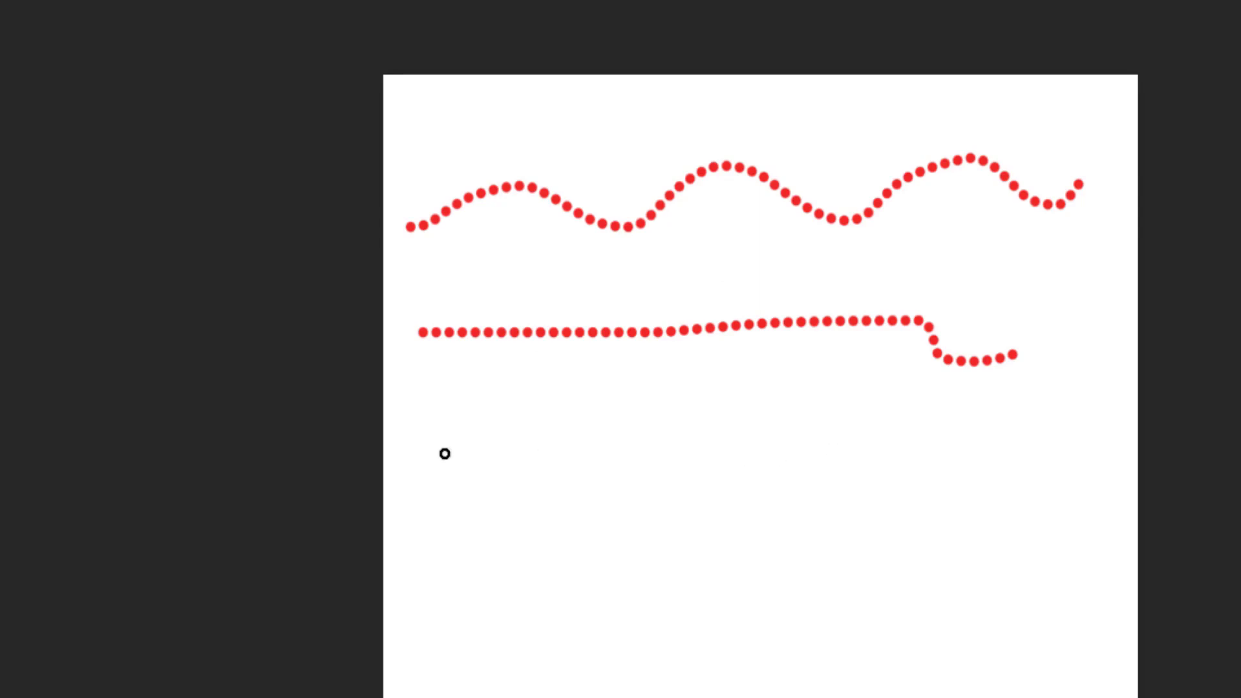
left_click_drag(415, 453, 1089, 452)
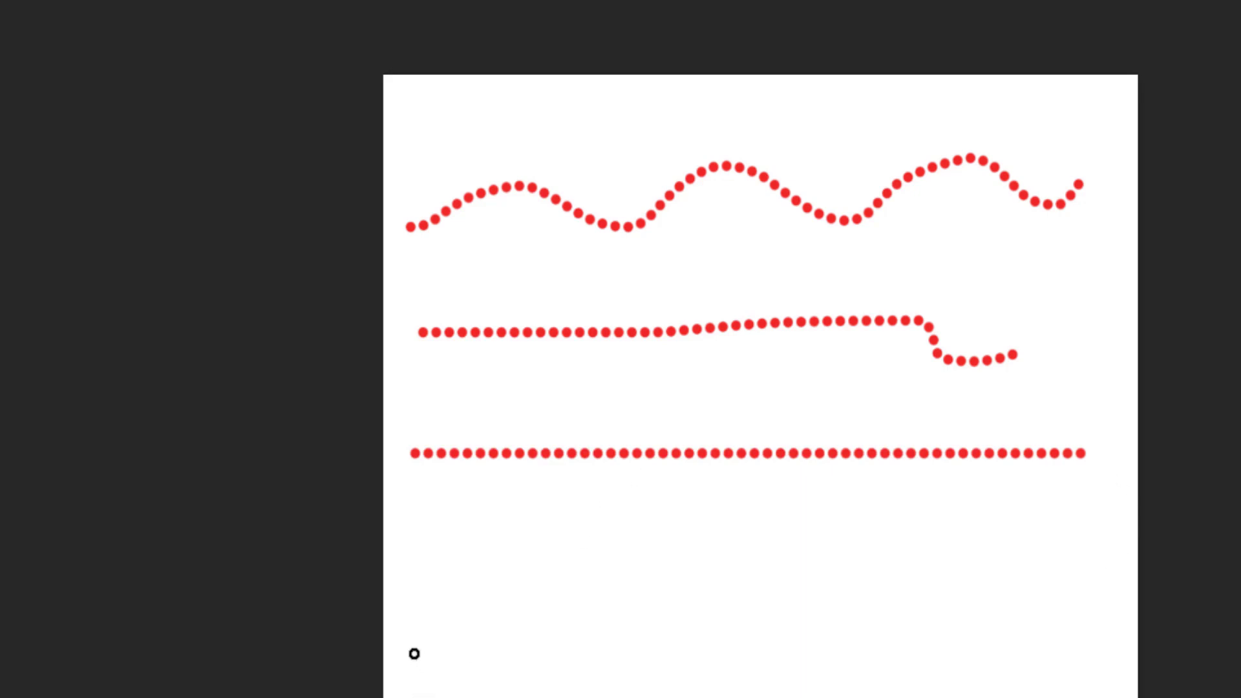
mouse_move(410, 619)
left_mouse_down()
mouse_move(476, 547)
mouse_move(582, 616)
mouse_move(670, 528)
mouse_move(760, 602)
mouse_move(809, 494)
mouse_move(879, 568)
mouse_move(948, 508)
mouse_move(994, 512)
mouse_move(1020, 558)
left_mouse_up()
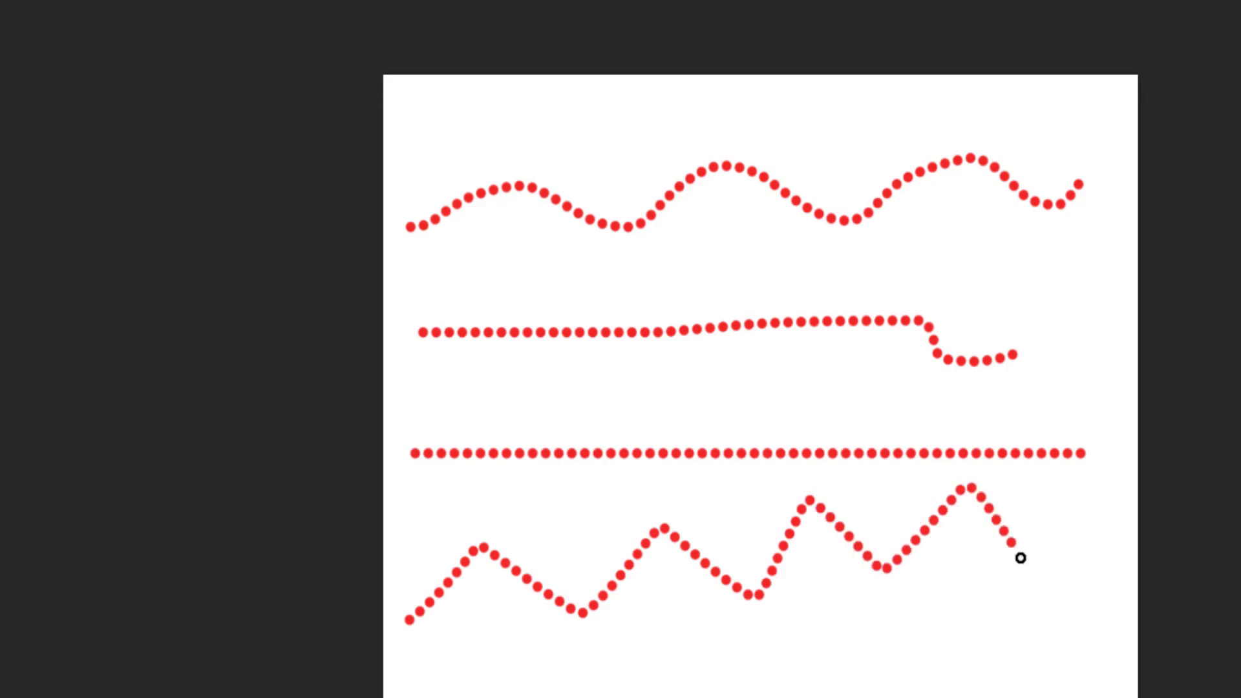
key("ctrl+z")
- Draw a straight-segment dotted zigzag from clicked corner points and merge it into Layer 1
left_click(425, 666)
key("v")
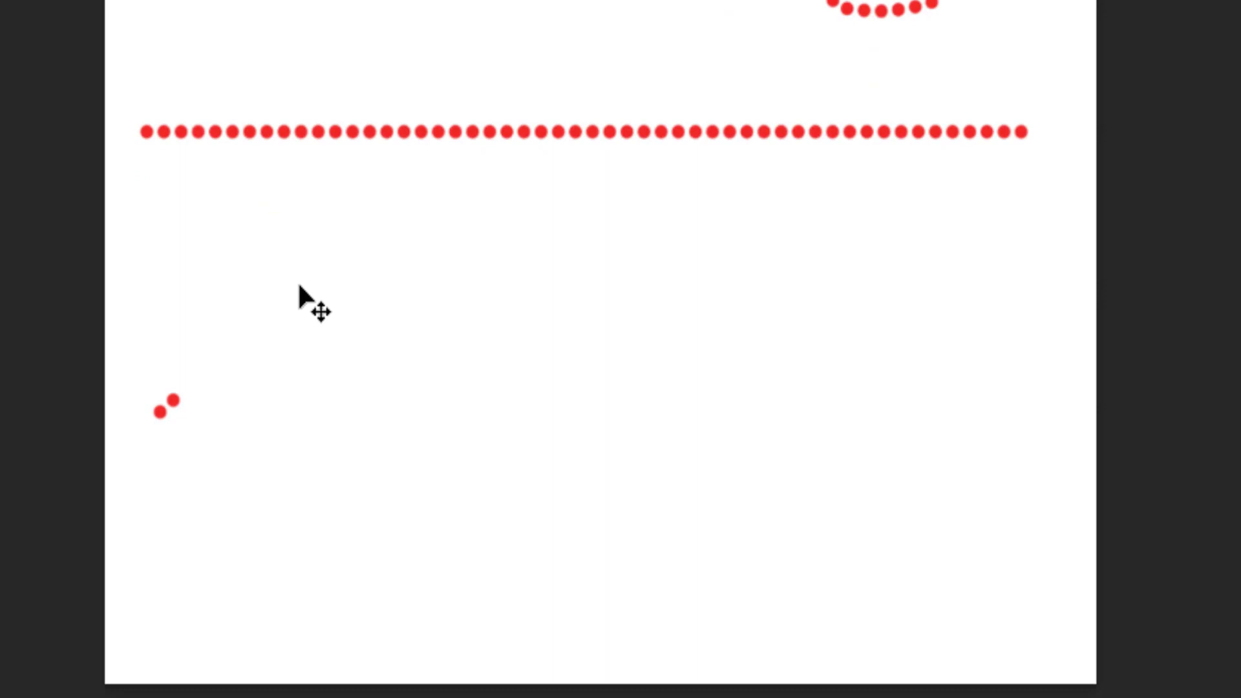
left_click(300, 287, "shift")
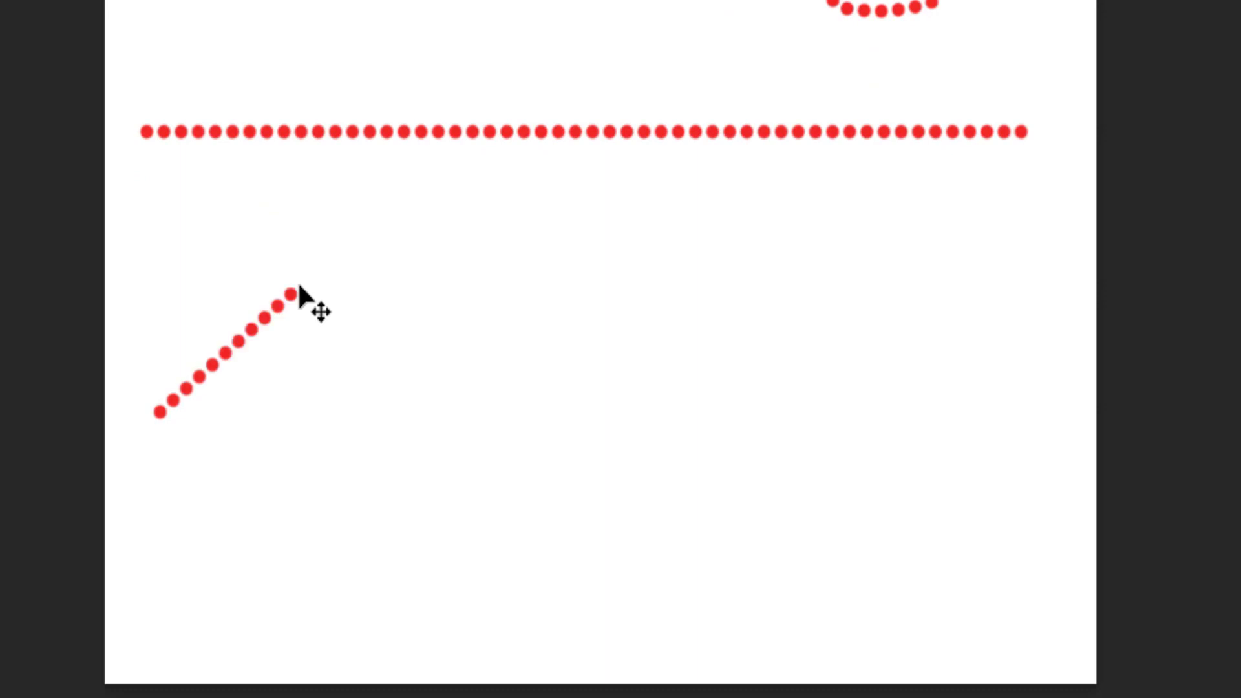
left_click(385, 414, "shift")
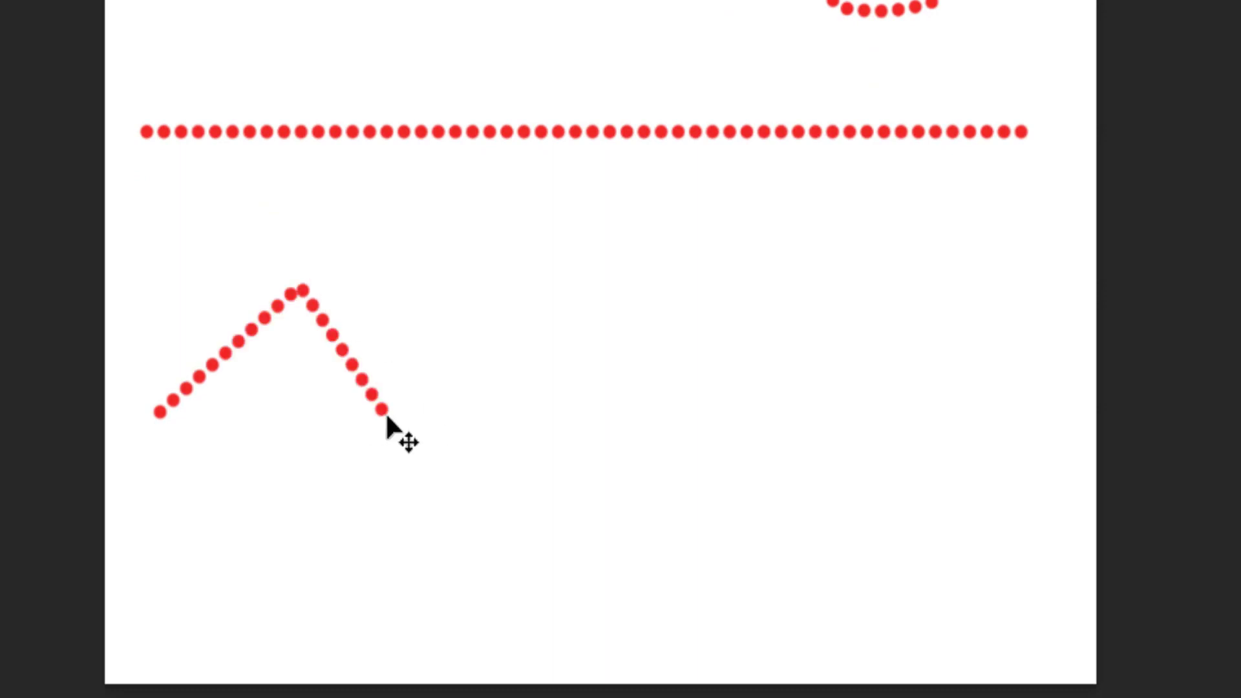
left_click(525, 295, "shift")
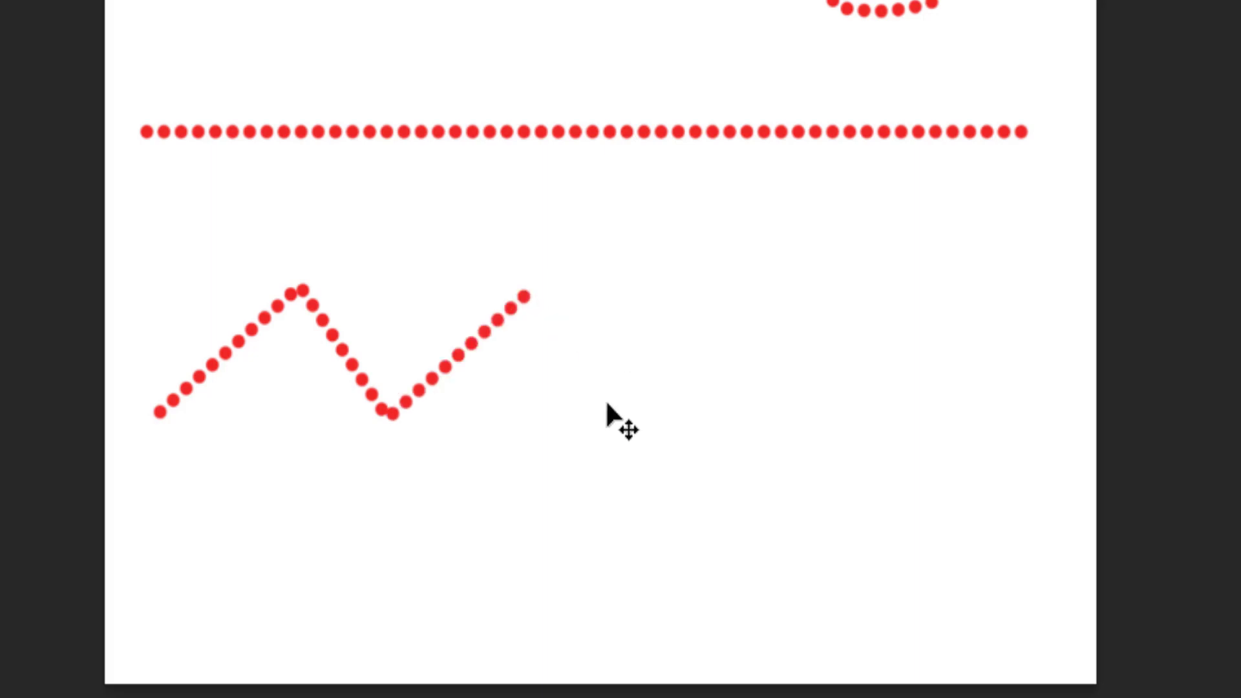
left_click(606, 402, "shift")
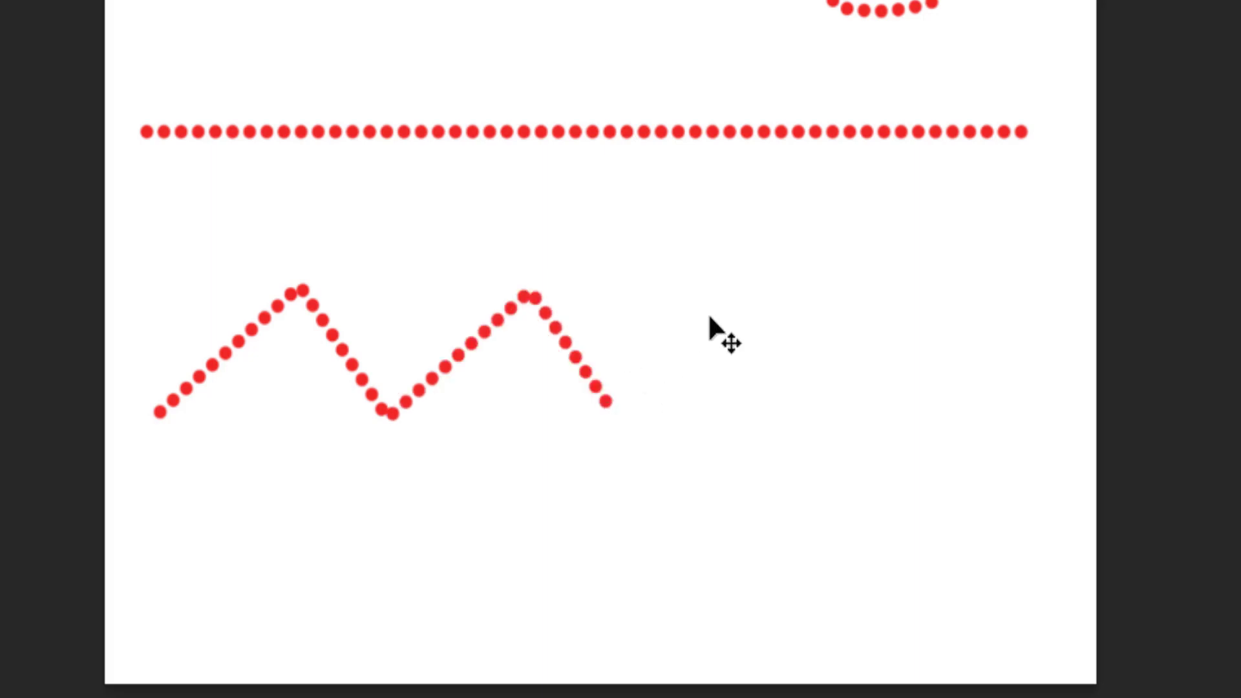
left_click(710, 280, "shift")
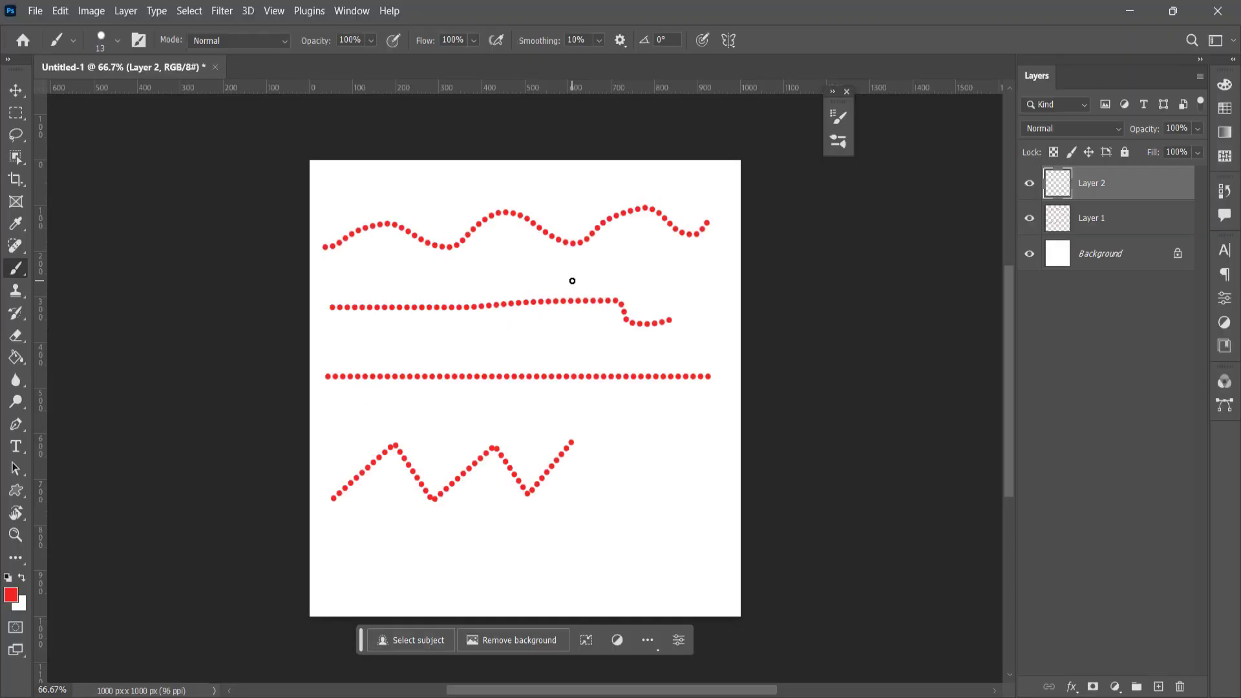
key("ctrl+z")
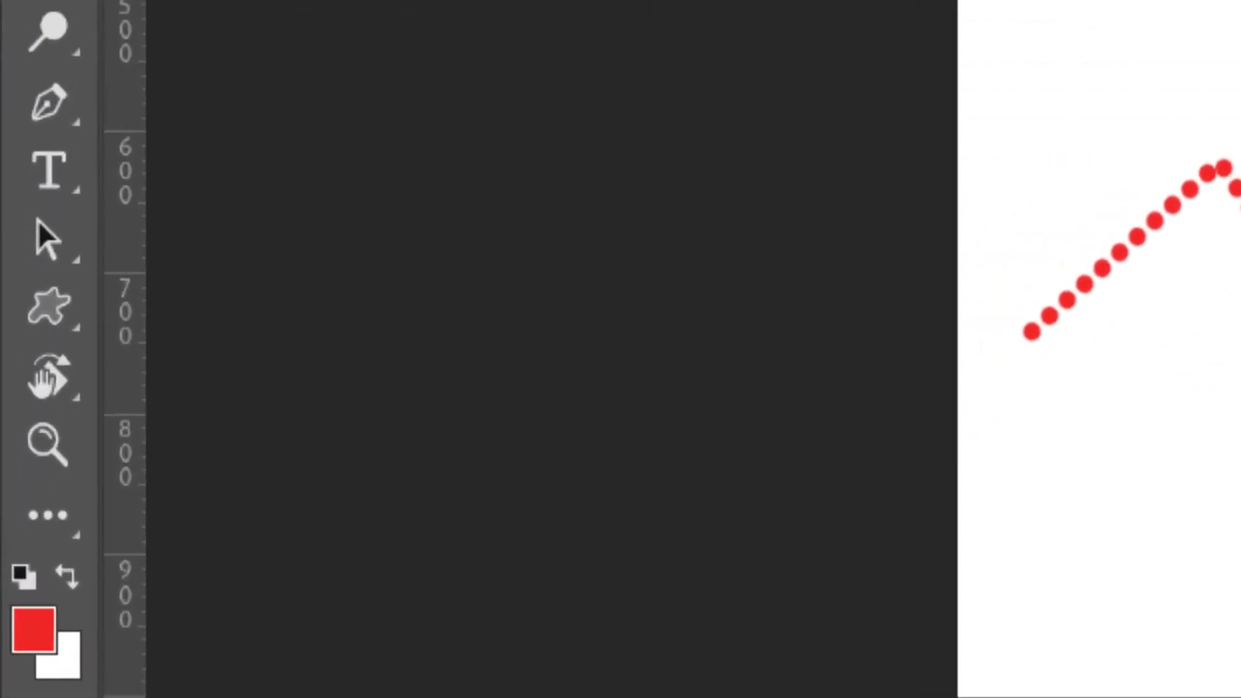
- Hide the dotted-lines layer and draw a circle with the Ellipse Tool near the canvas centre
key("u")
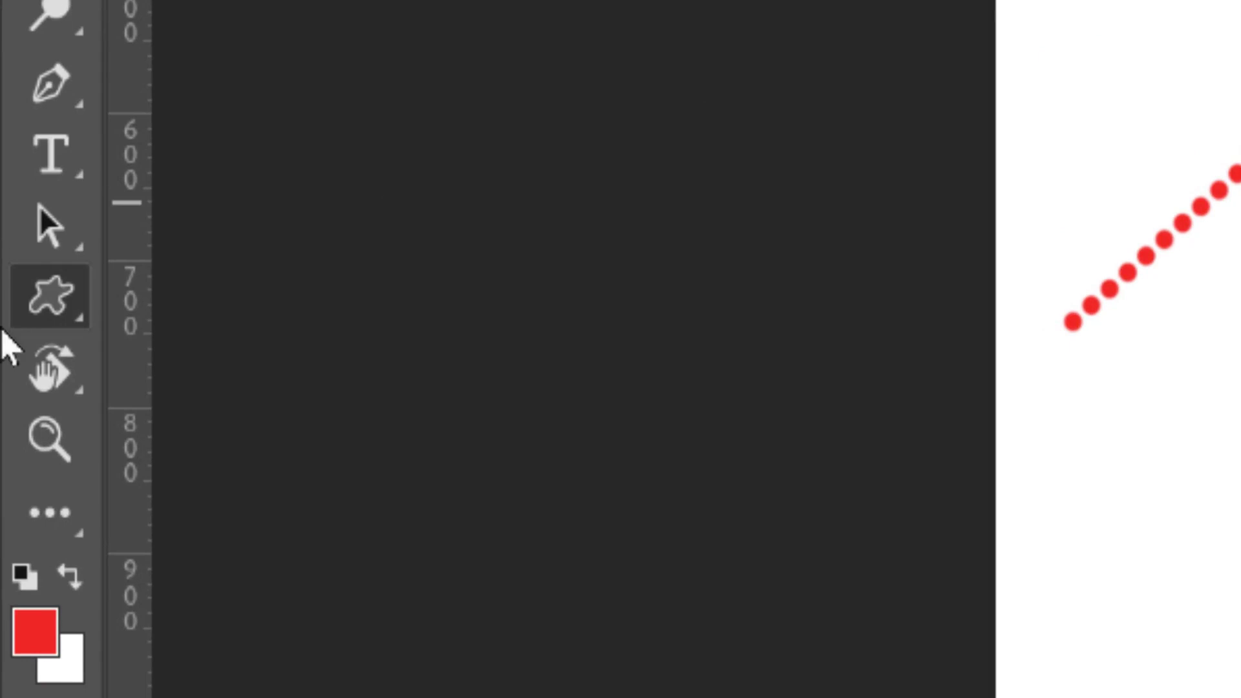
right_click(46, 320)
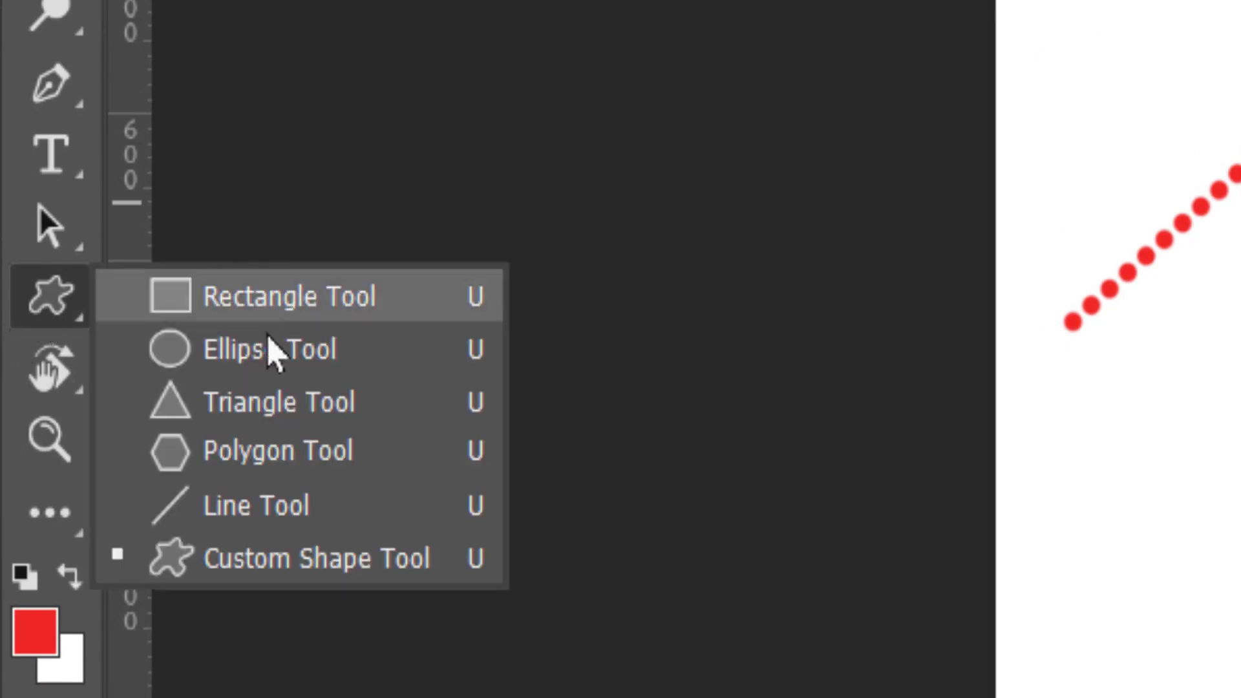
left_click(268, 362)
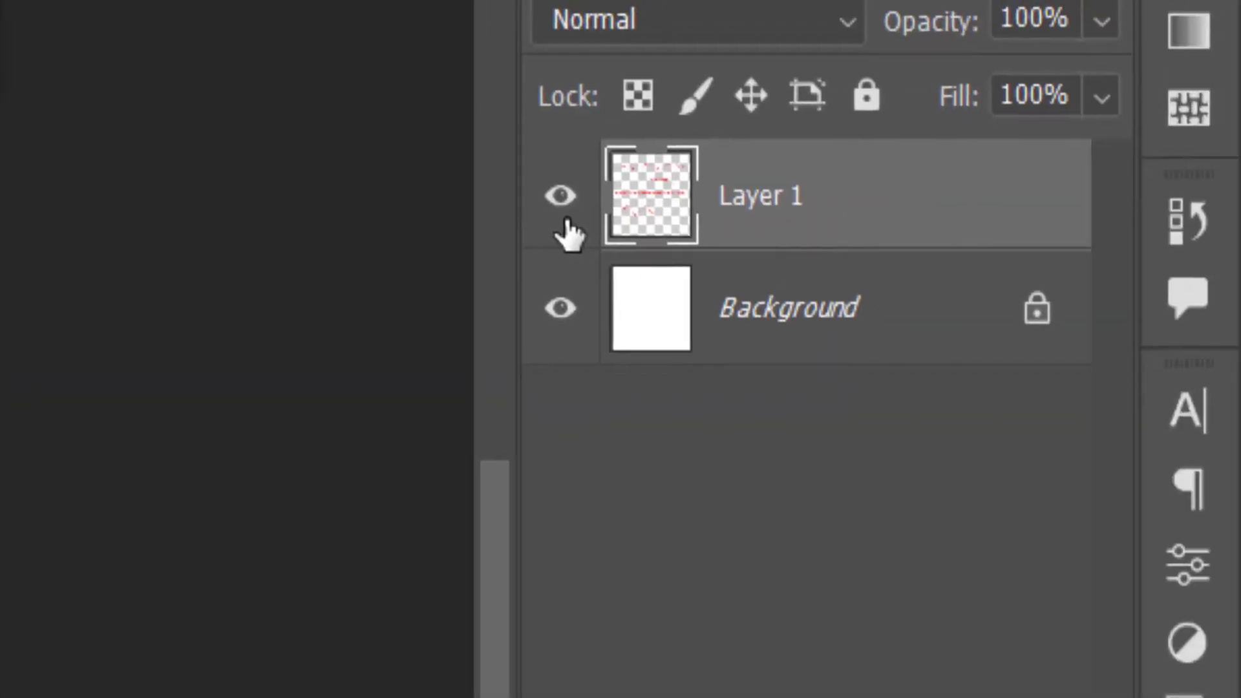
left_click(582, 187)
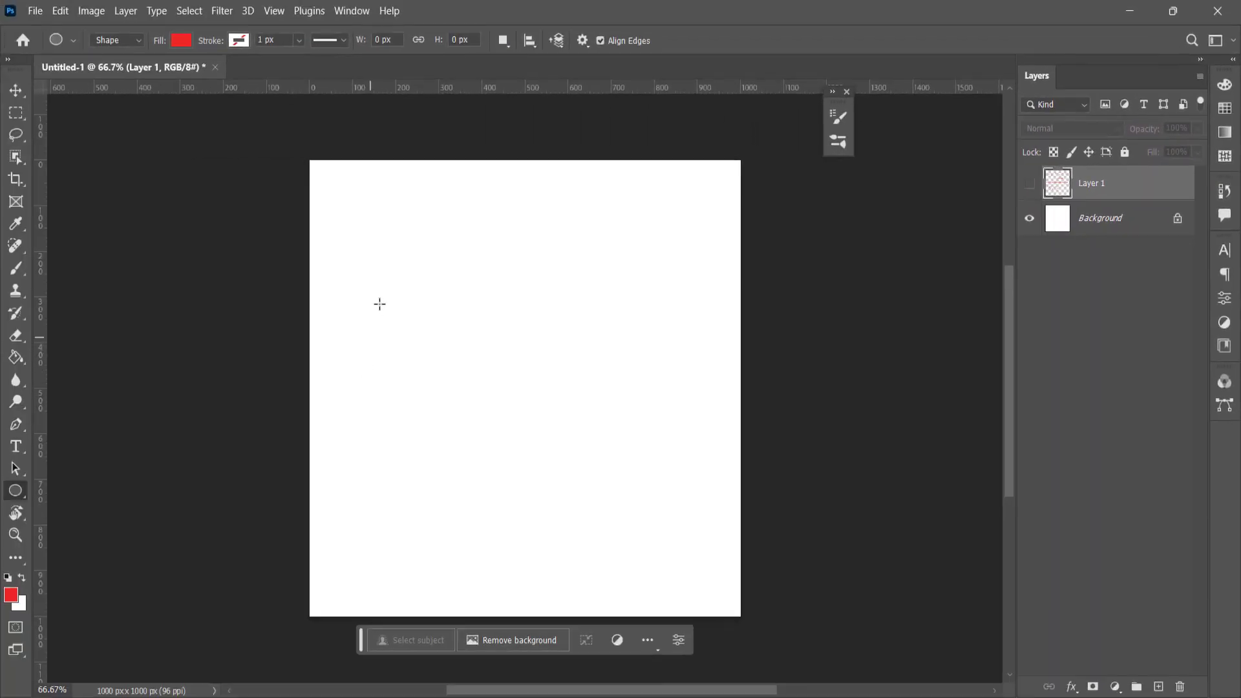
left_click_drag(397, 258, 614, 471)
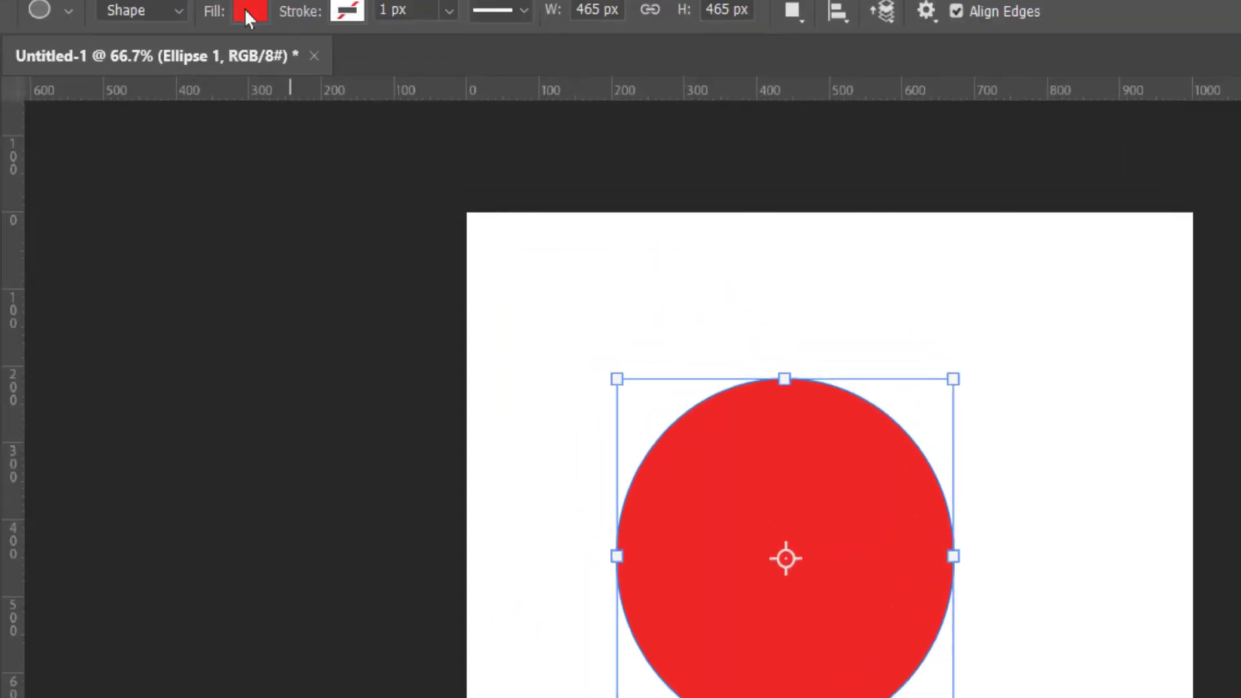
- Give the circle no fill and a black outline about 12.49 px thick
left_click(246, 9)
left_click(146, 122)
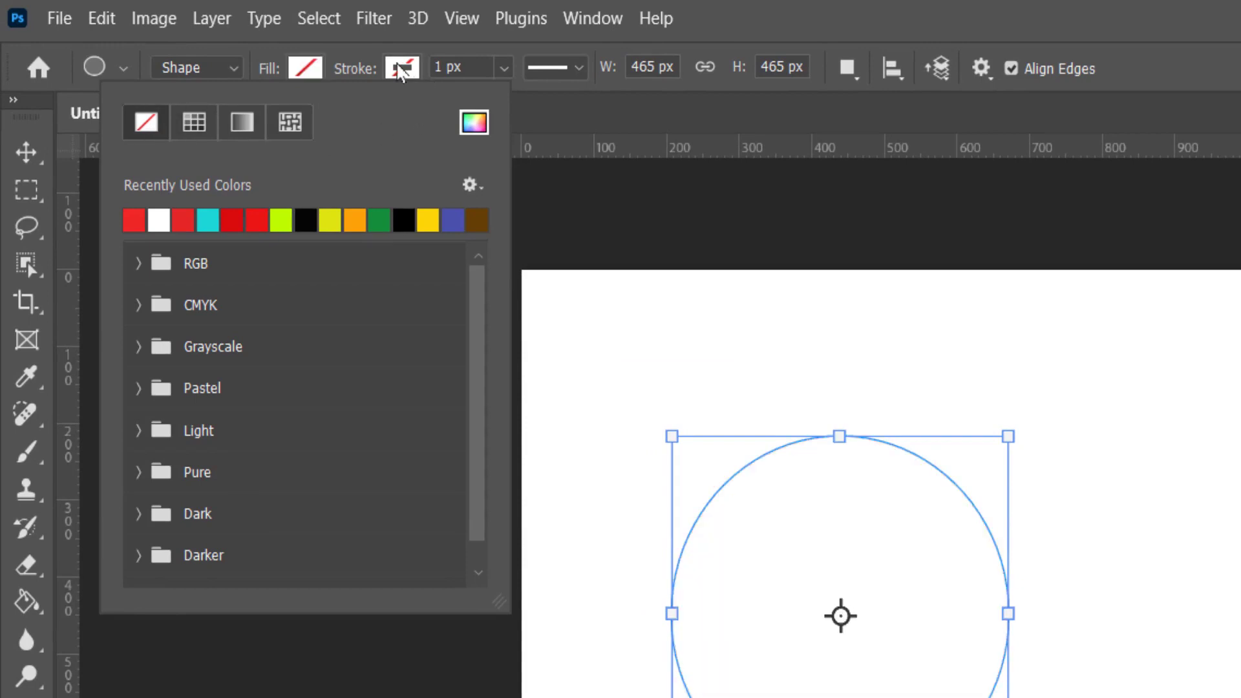
left_click(402, 68)
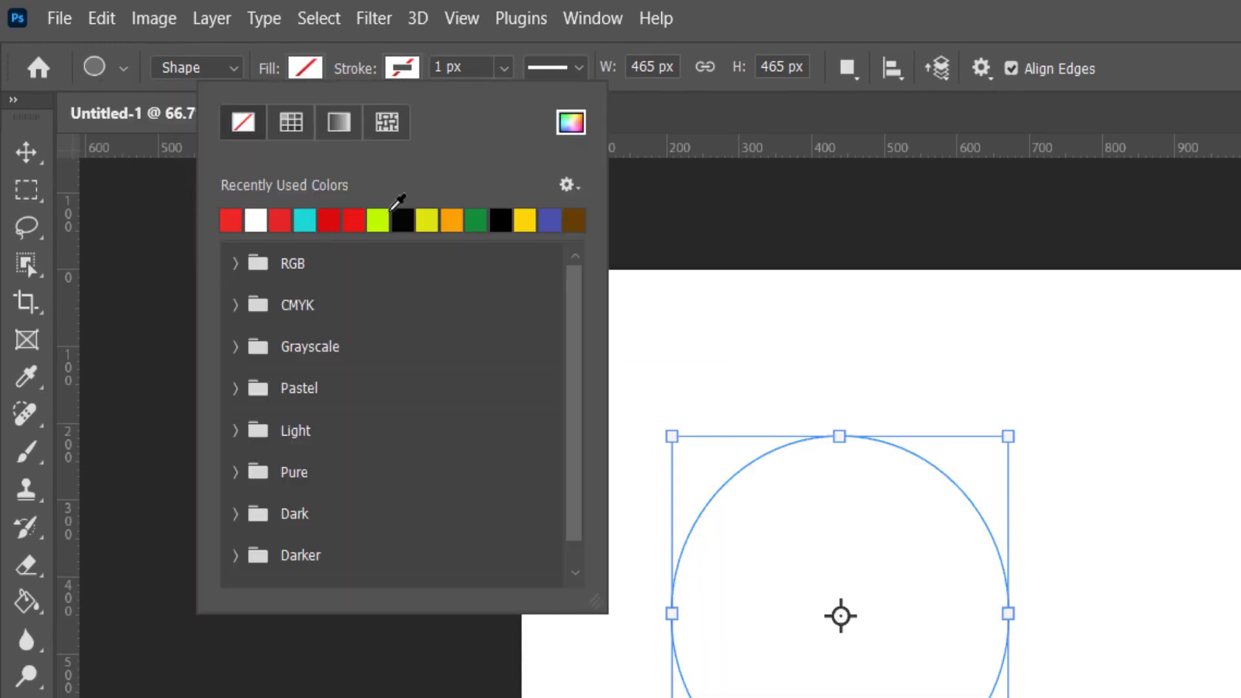
left_click(402, 216)
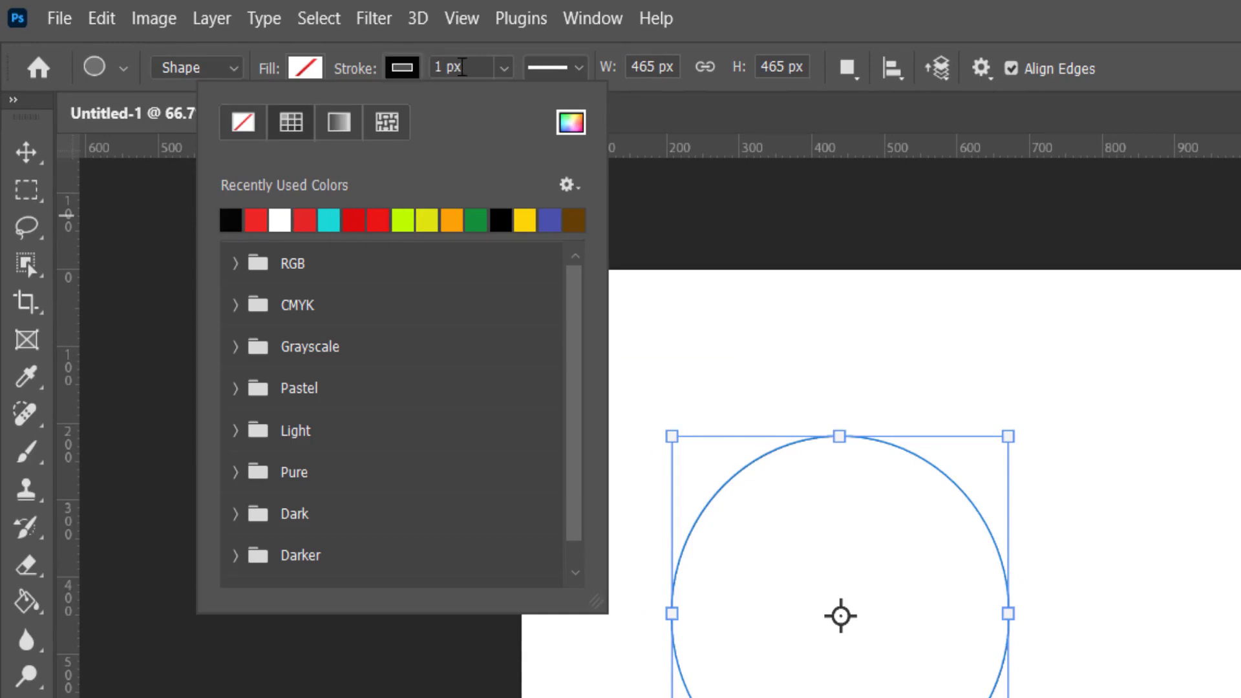
left_click(503, 67)
left_click_drag(510, 102, 530, 105)
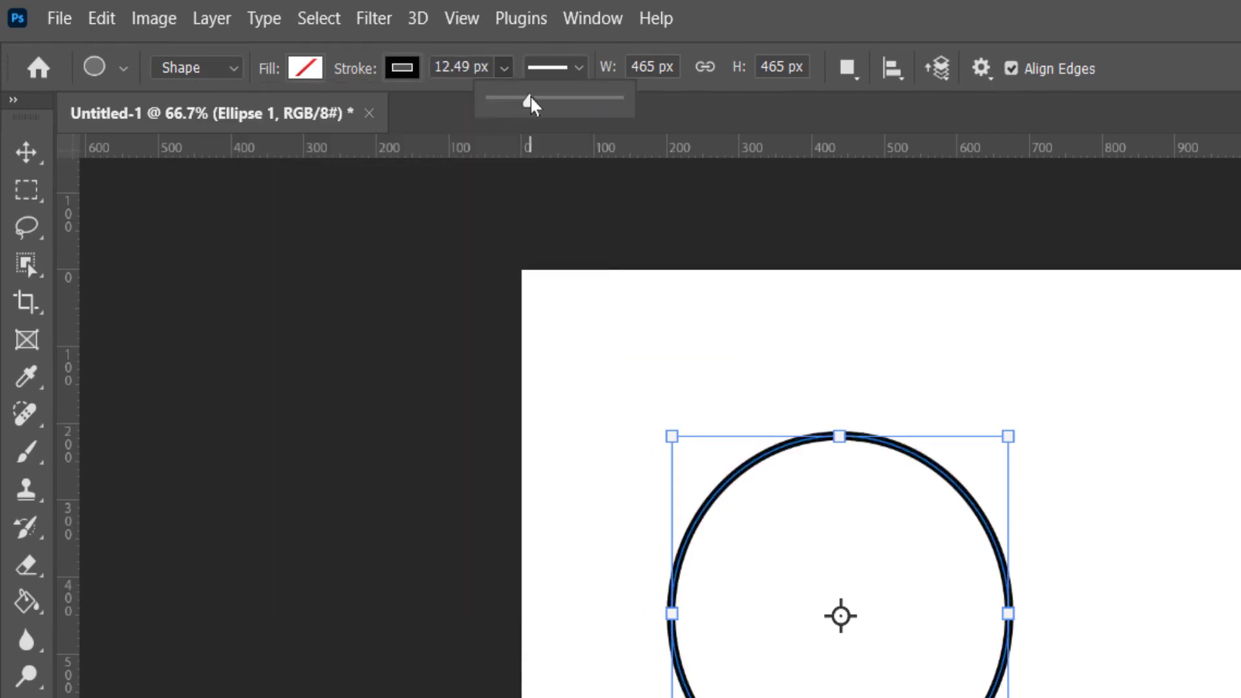
- Apply the dotted stroke preset to the circle's outline and open More Options
left_click(522, 69)
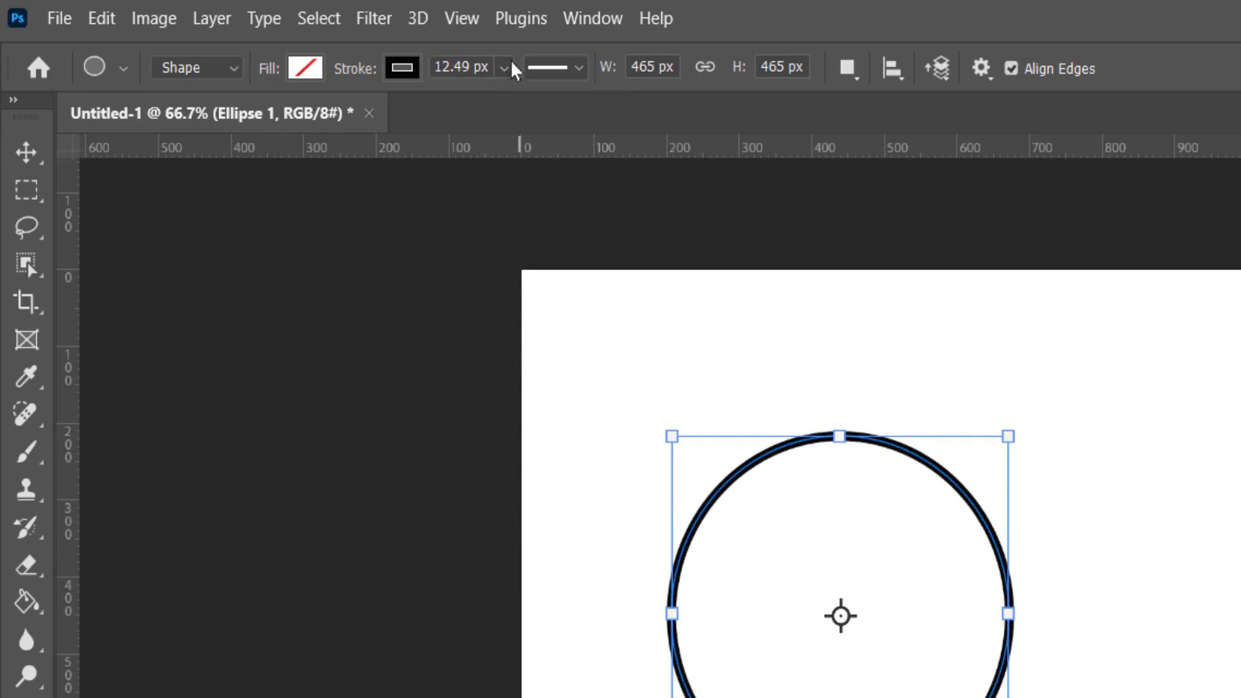
left_click(554, 74)
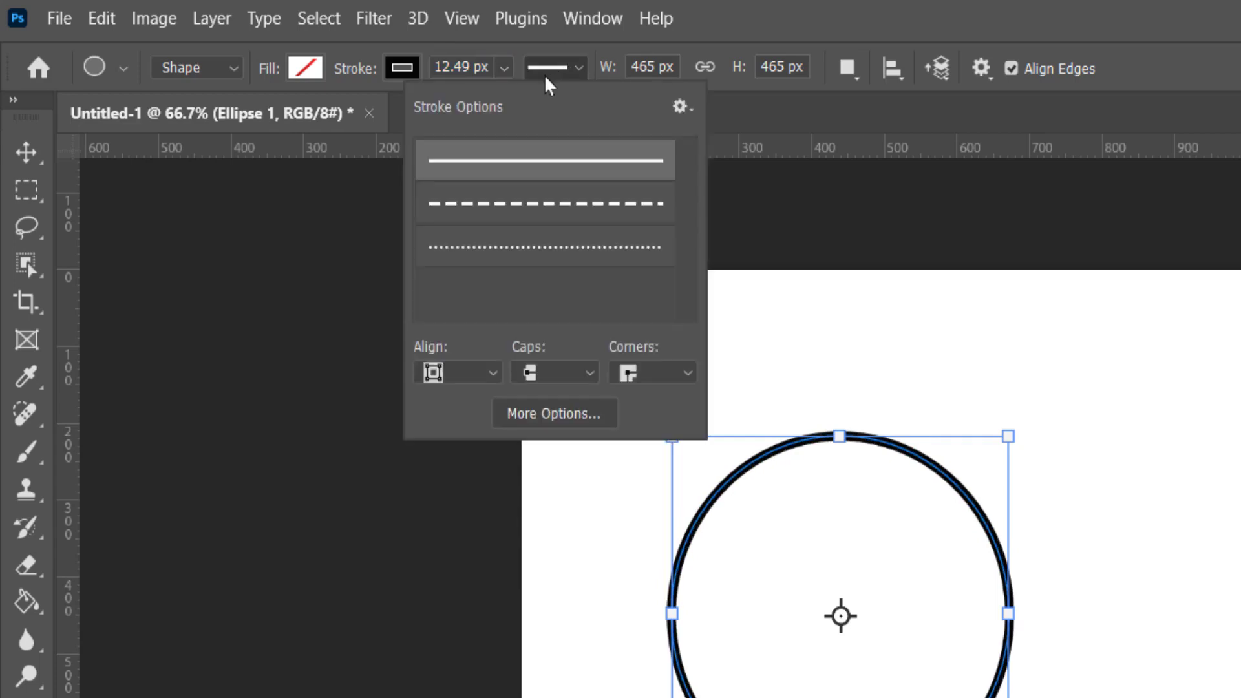
left_click(583, 266)
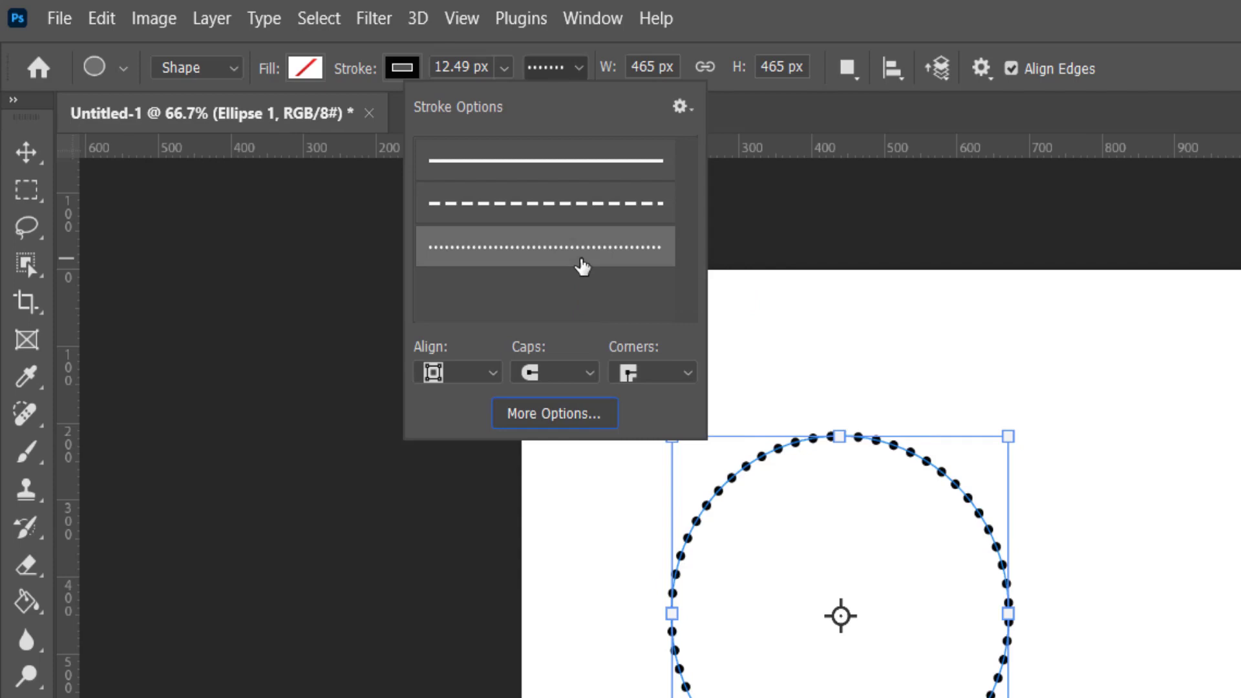
left_click(551, 420)
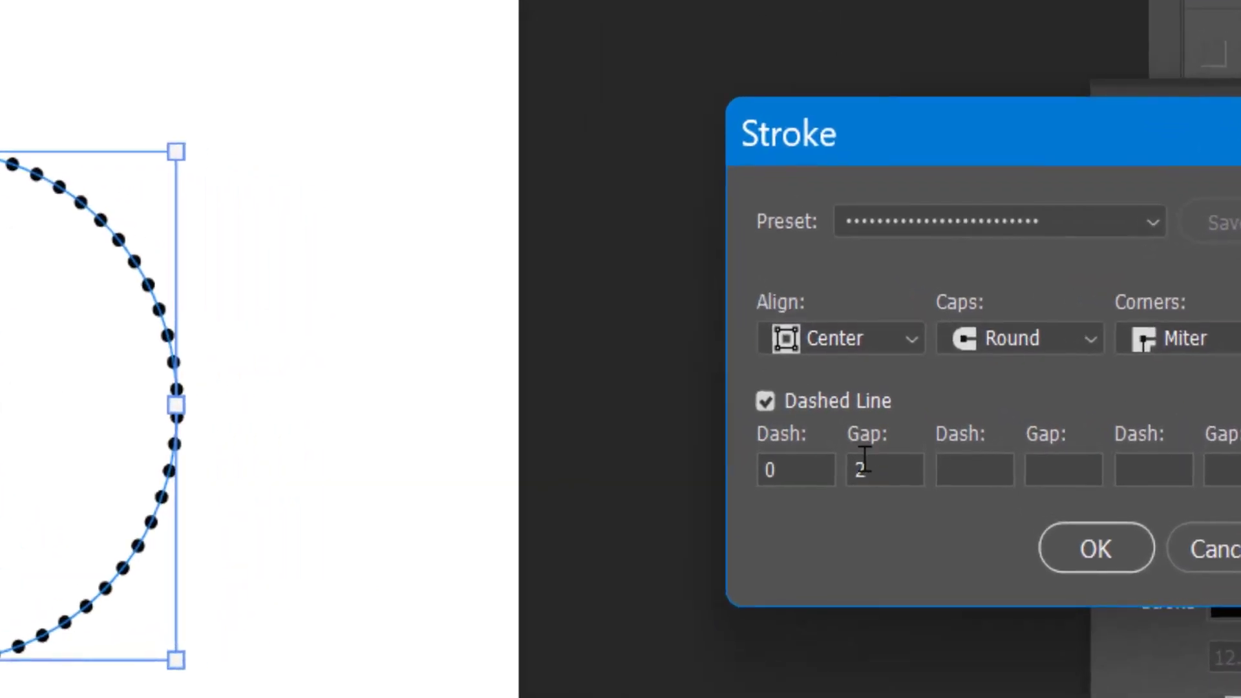
- Set the stroke Gap to 1.5 with dash 0 and accept the dotted settings
double_click(866, 463)
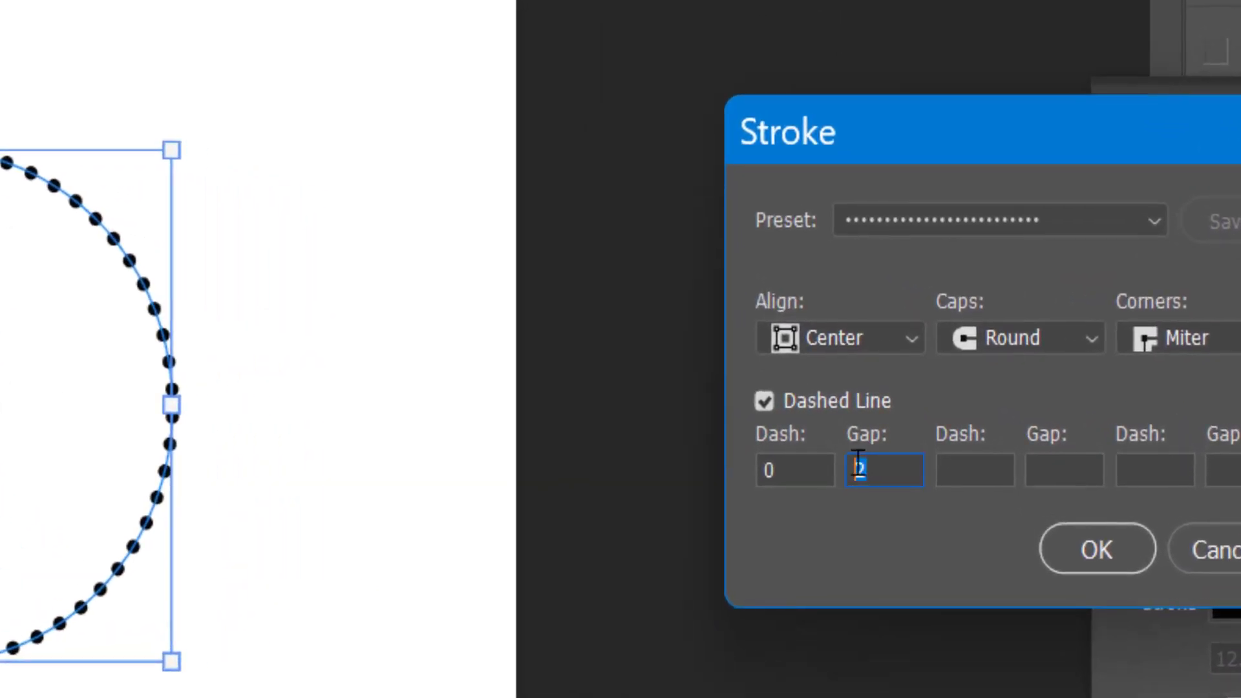
type("4")
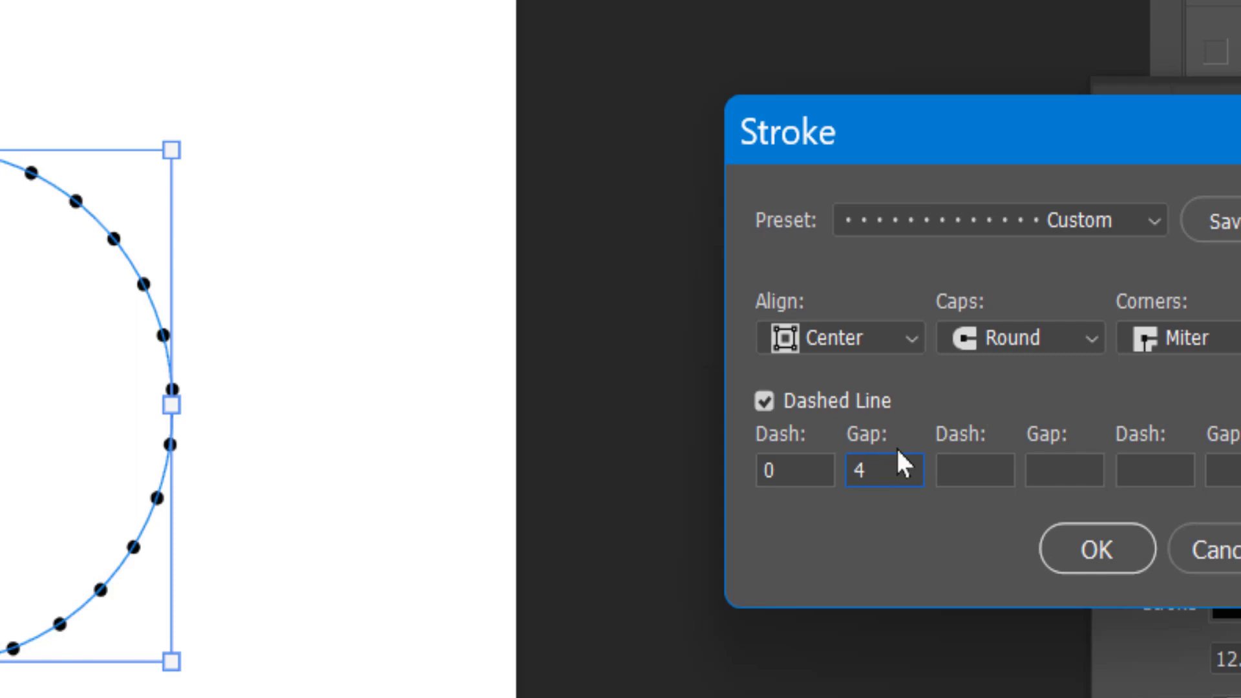
key("Down")
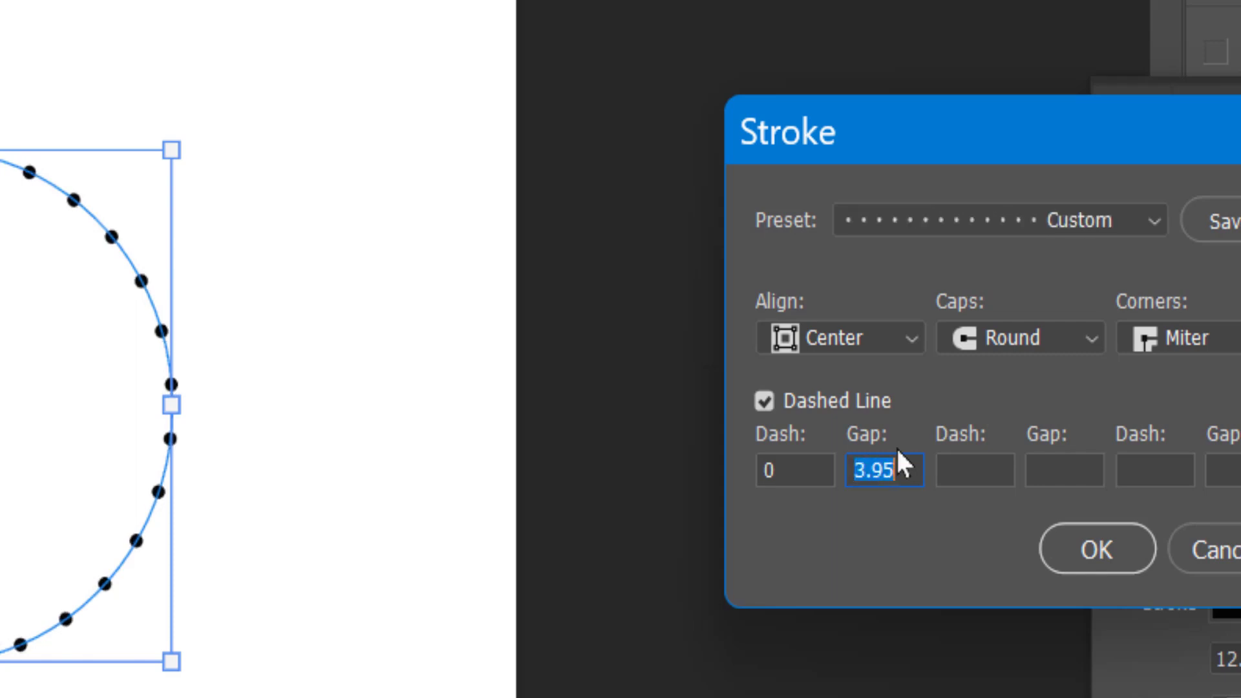
key("Up")
key("Up")
key("Down")
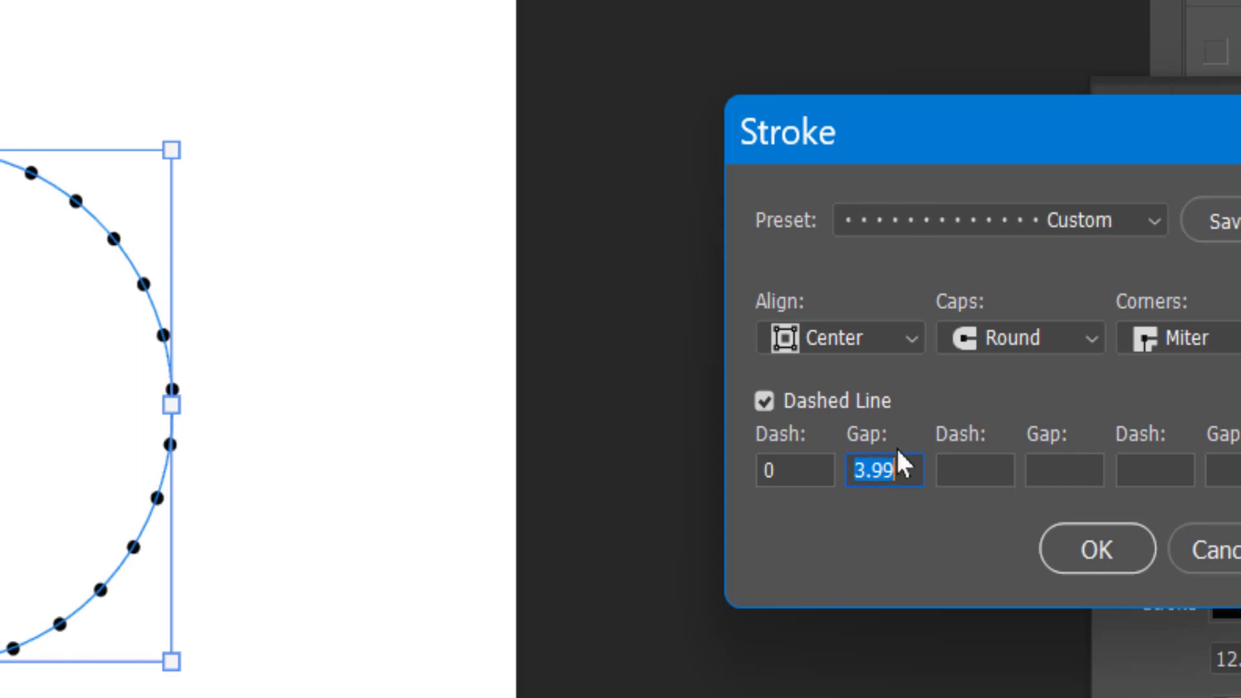
key("Down")
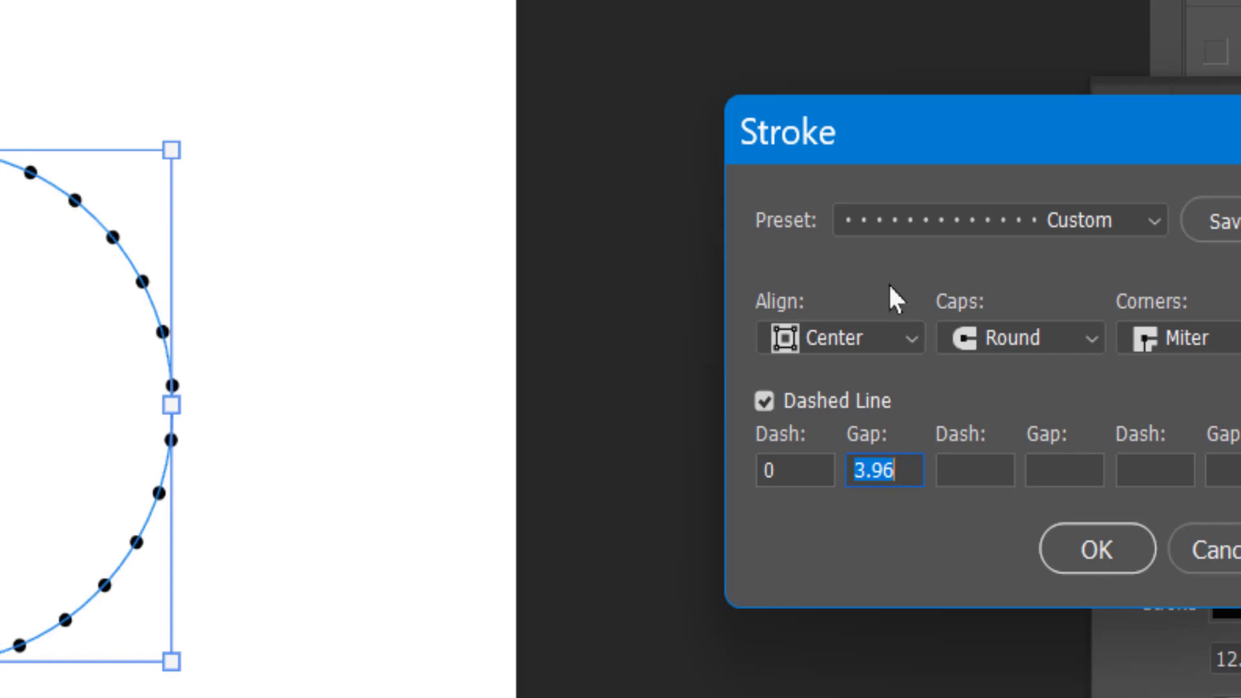
type("1")
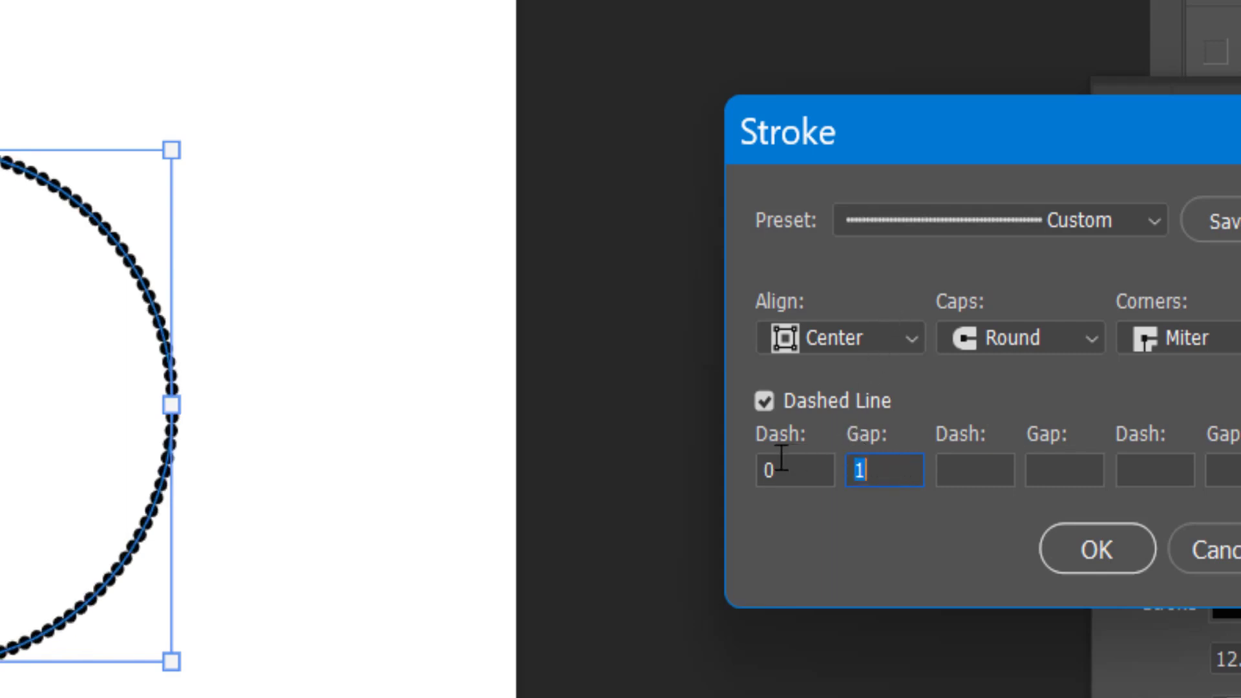
left_click(780, 466)
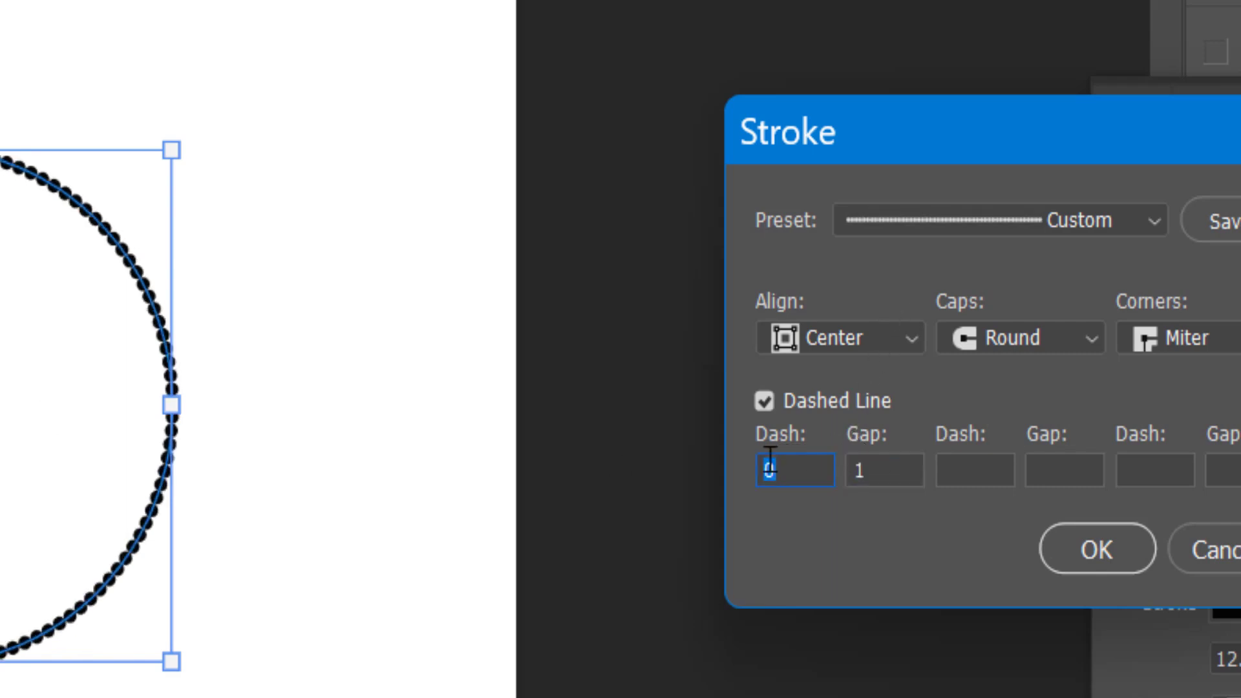
left_click(893, 469)
type(".")
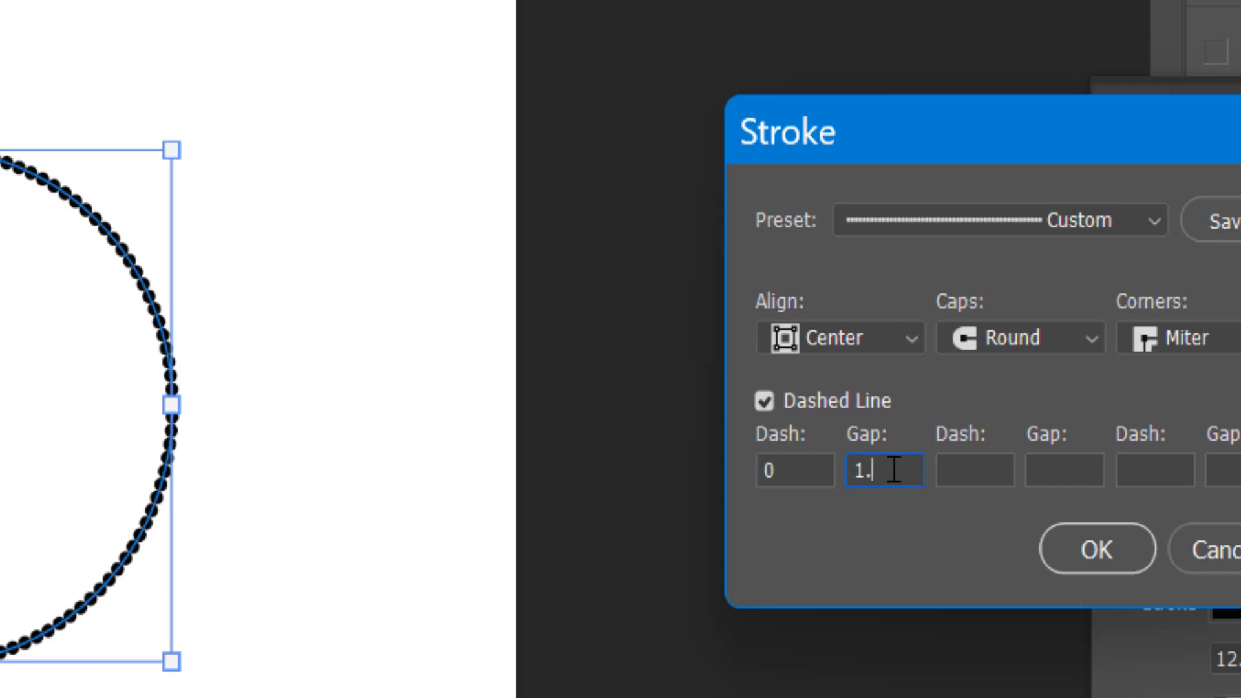
type("5")
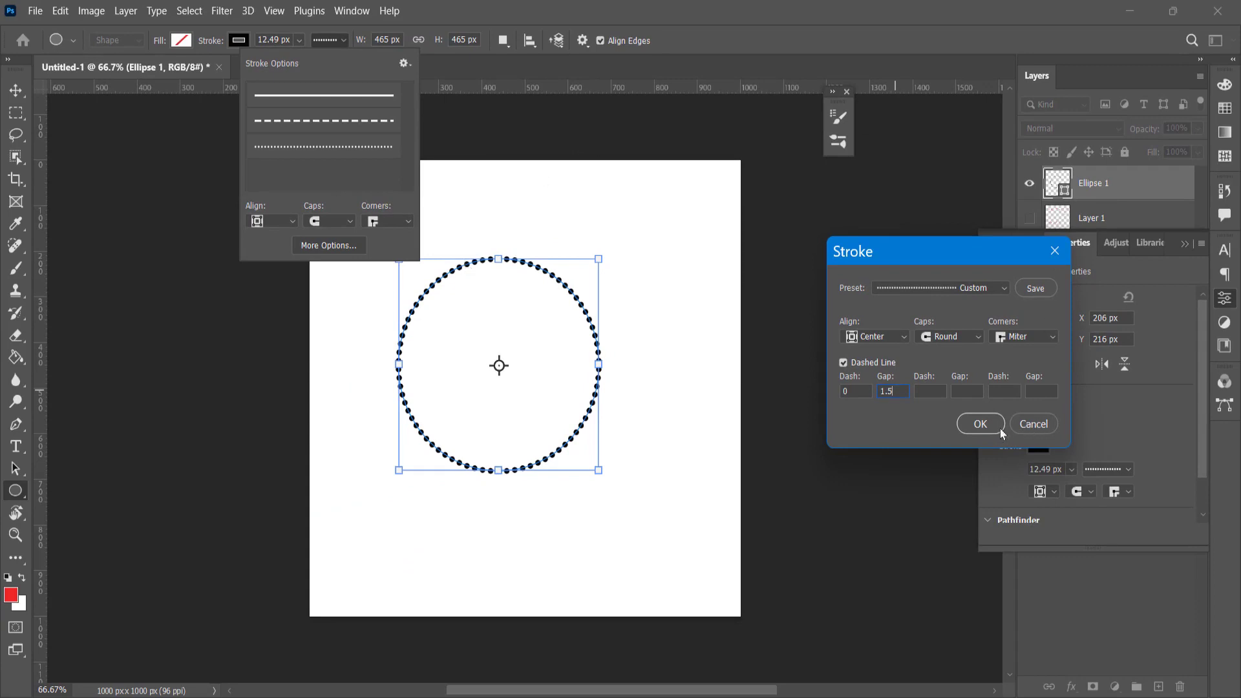
left_click_drag(907, 239, 747, 180)
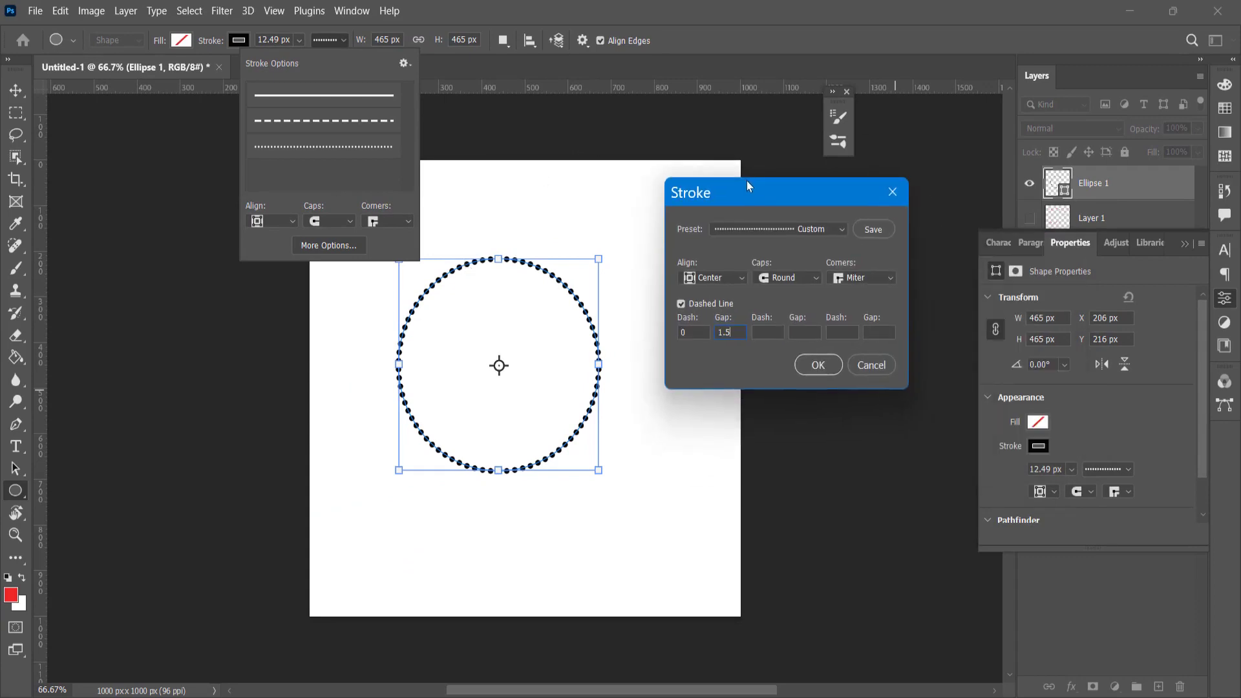
left_click(817, 366)
- Zoom to 300% on the circle's top arc and reopen the detailed Stroke dash and gap settings
left_click(589, 286)
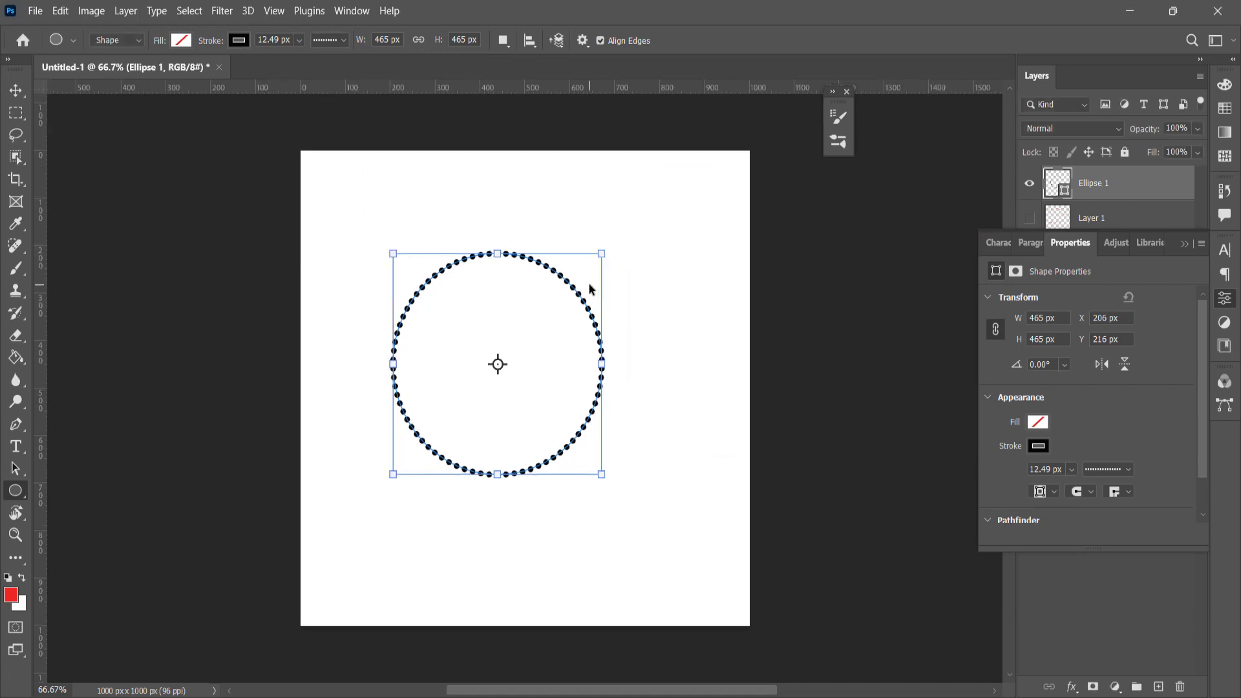
key("ctrl+plus")
key("ctrl+plus")
key("ctrl+plus")
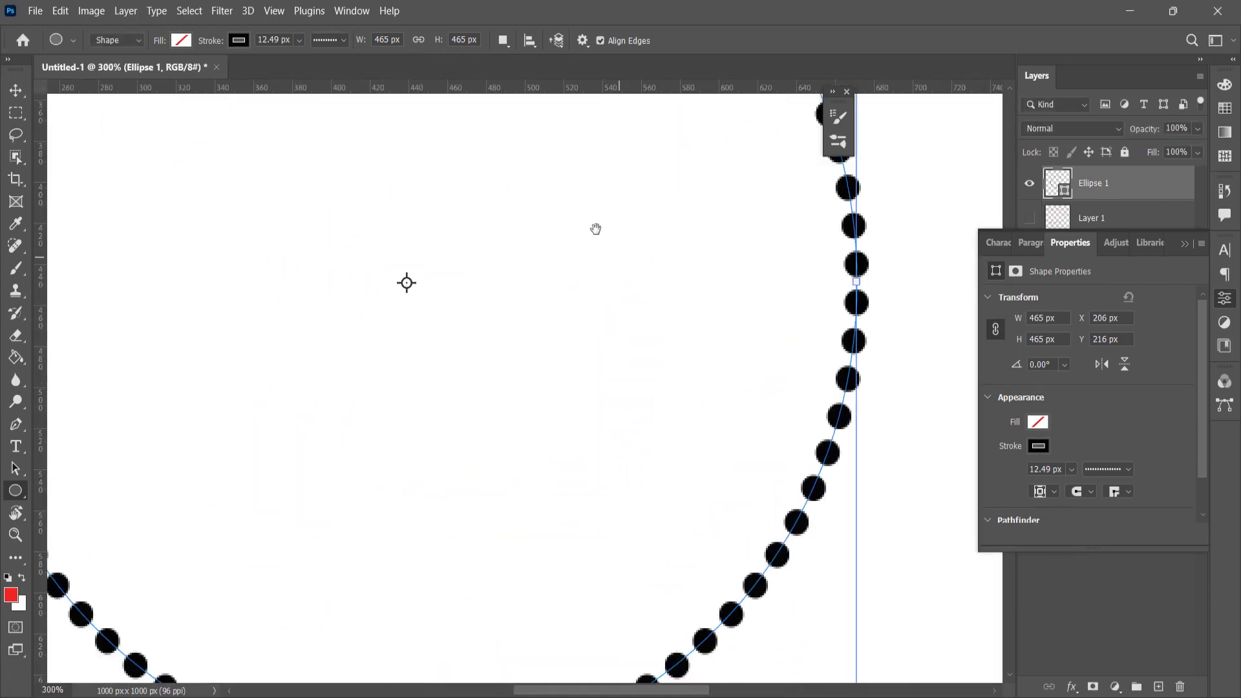
left_click_drag(596, 228, 643, 610)
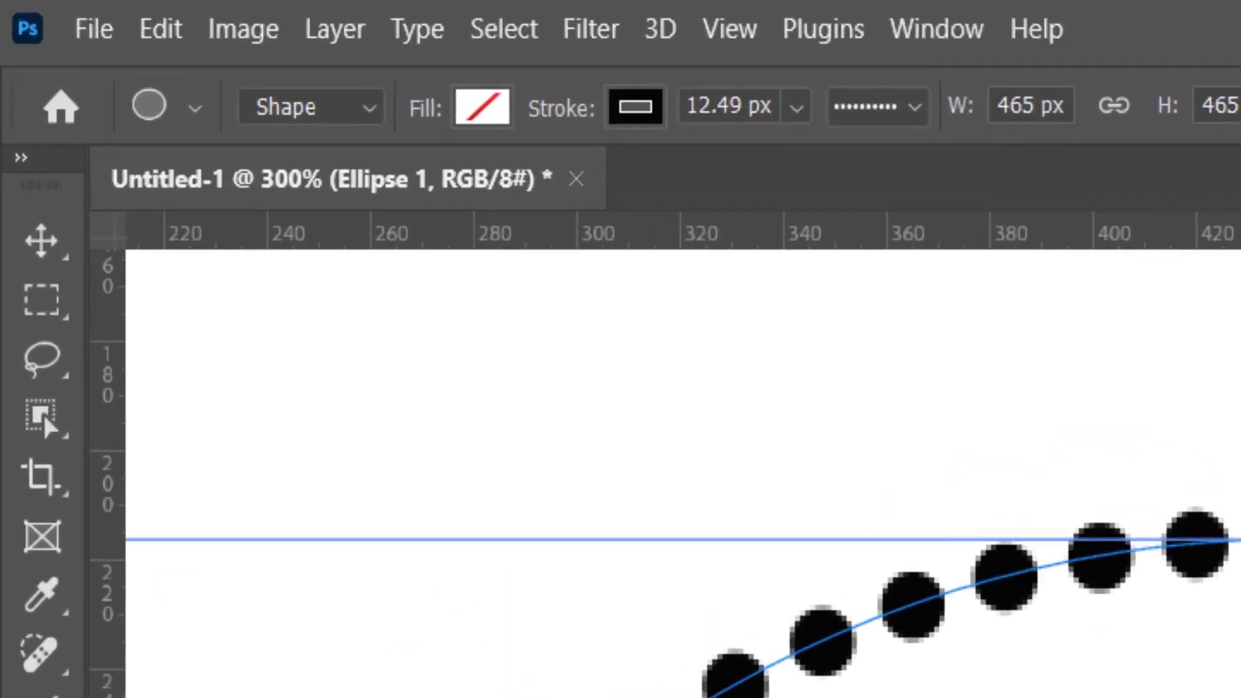
left_click(860, 106)
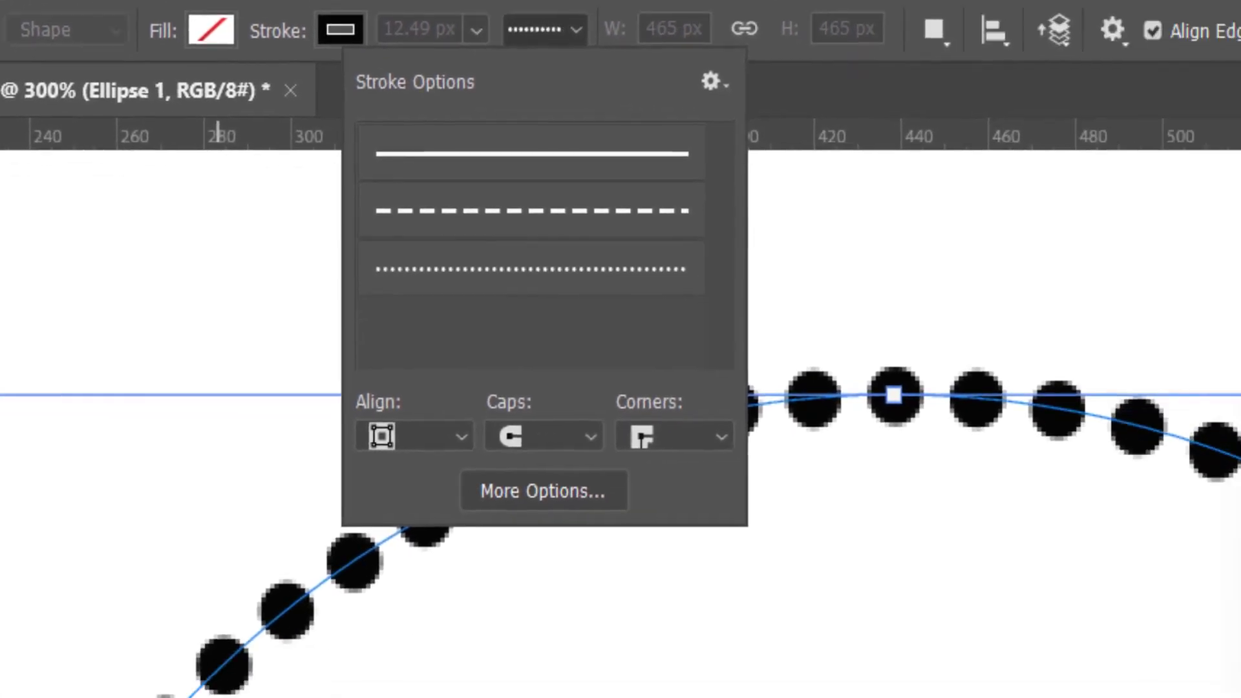
left_click(739, 551)
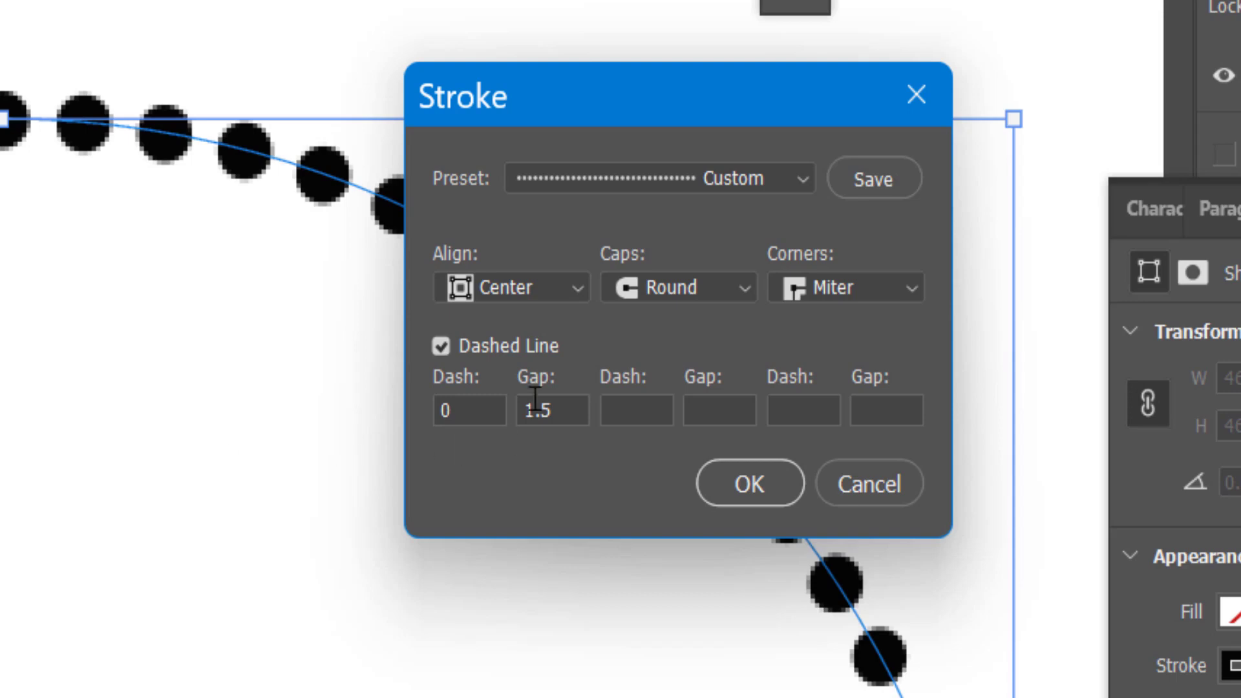
- Set the dotted outline to Outside alignment with Square caps, then zoom out to view the circle
left_click(534, 288)
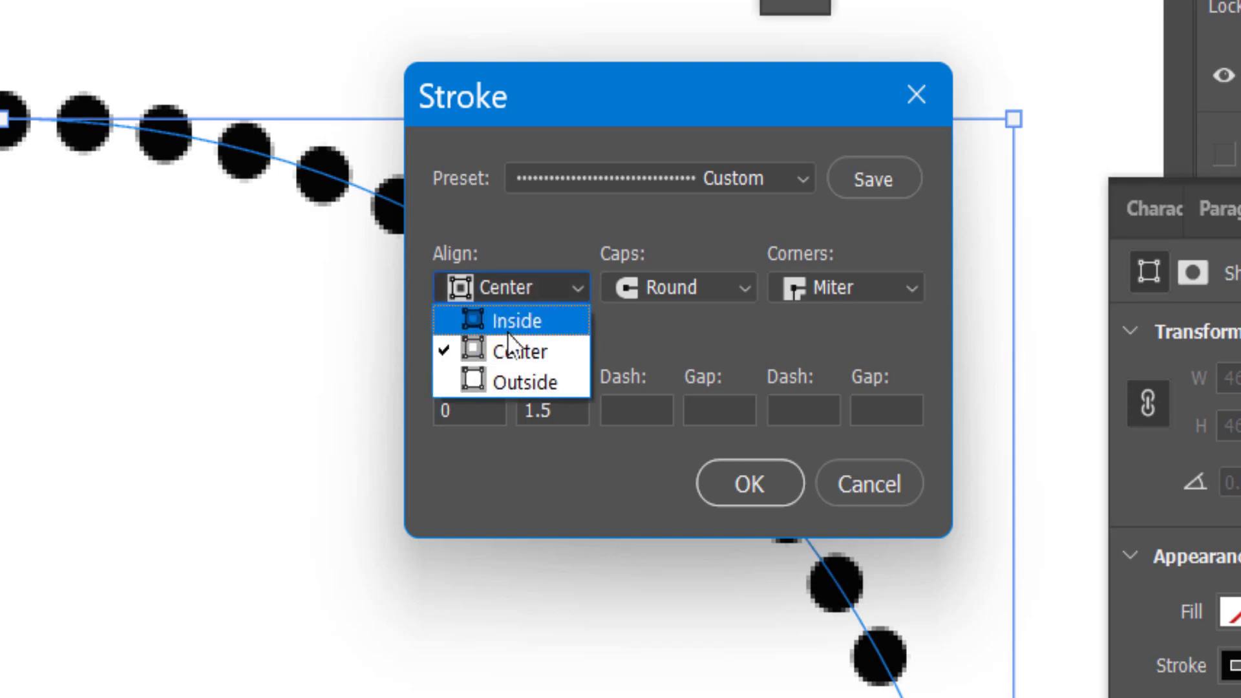
left_click(508, 330)
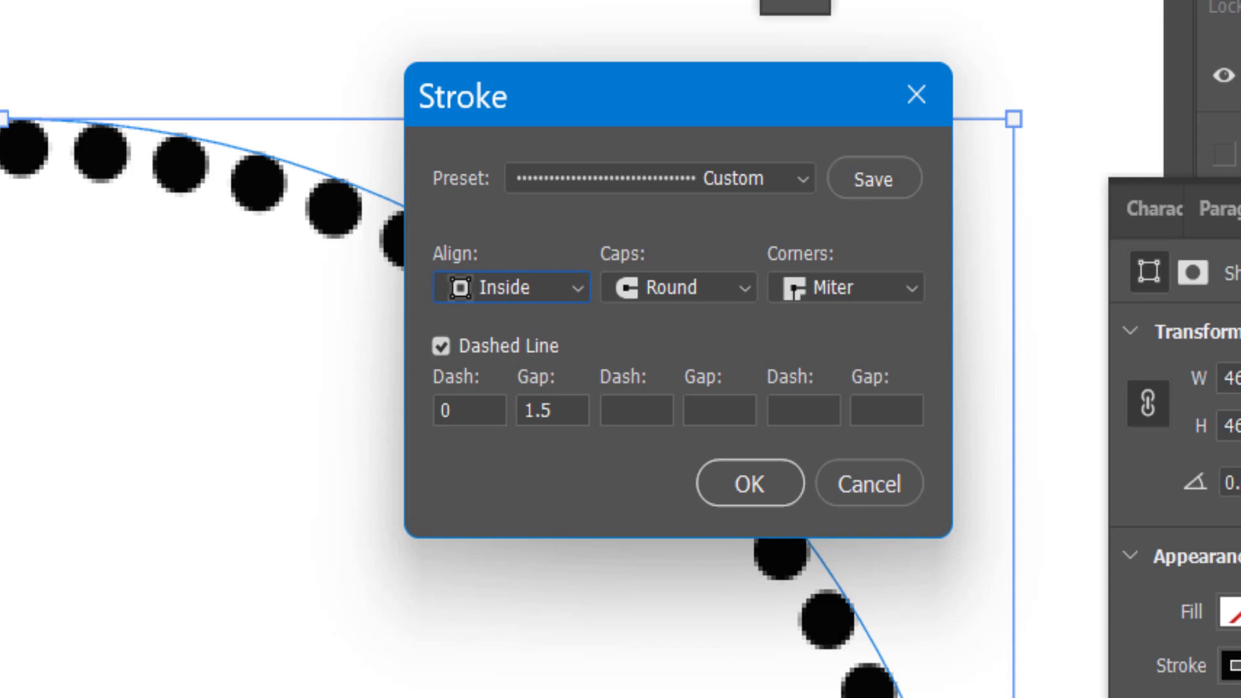
left_click(552, 286)
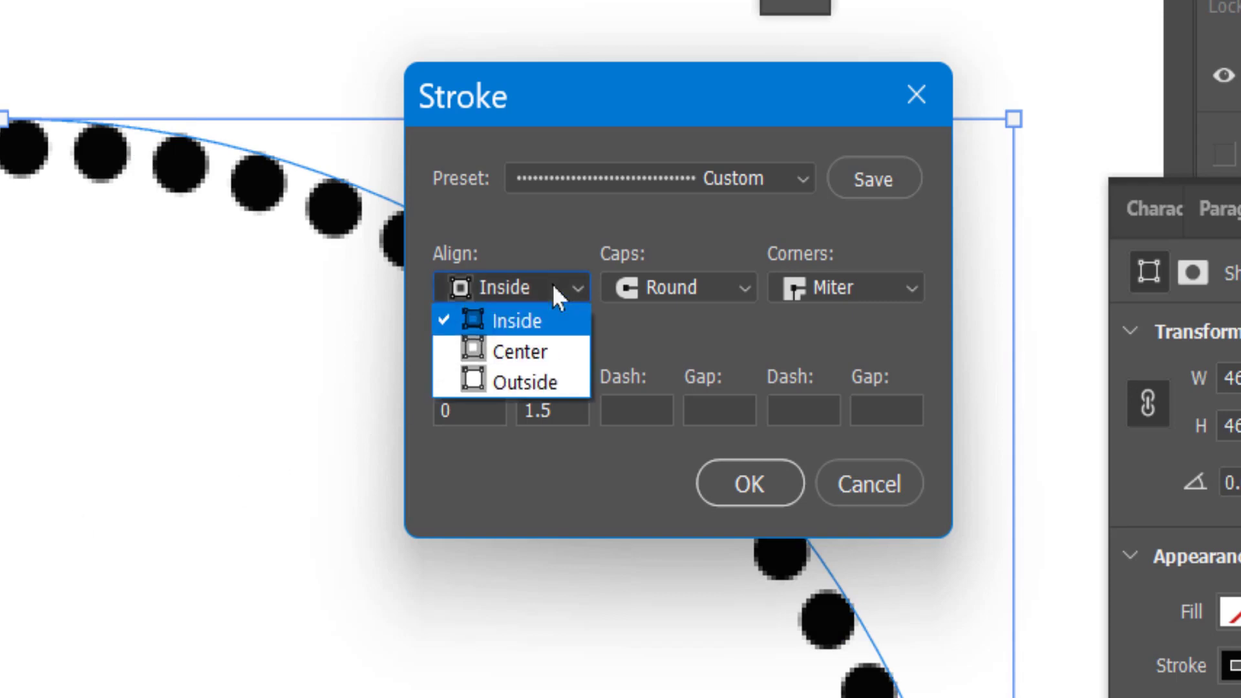
left_click(545, 371)
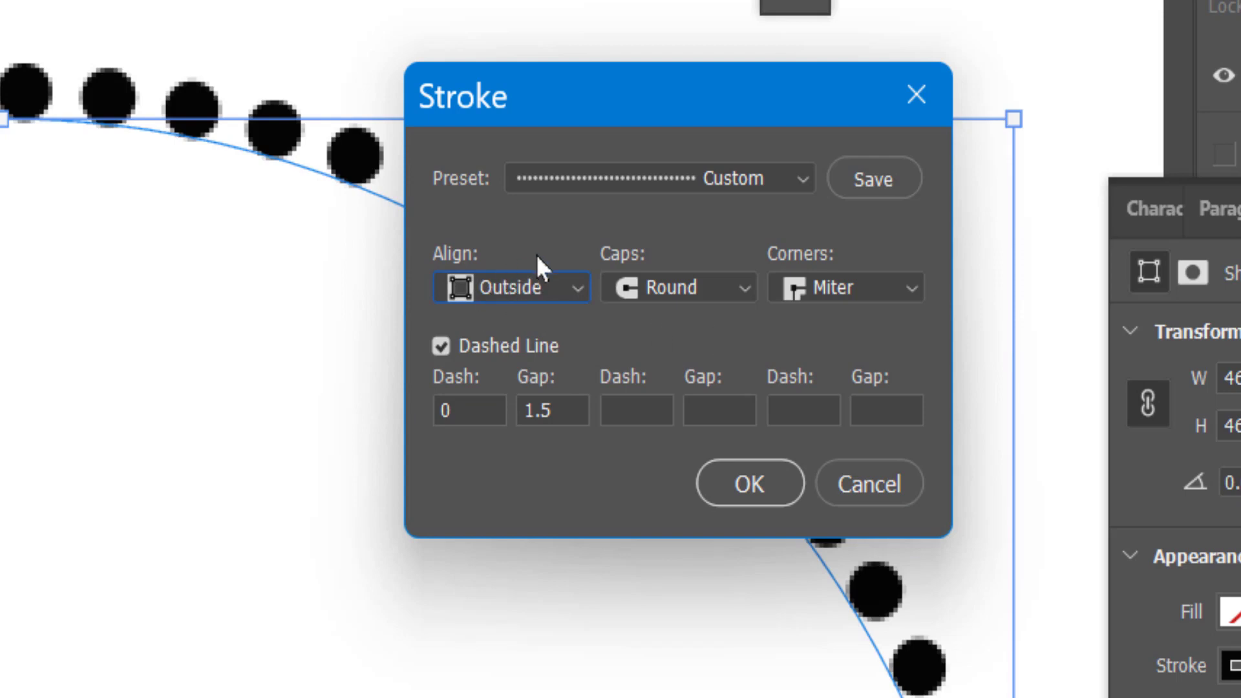
left_click(659, 287)
left_click(672, 343)
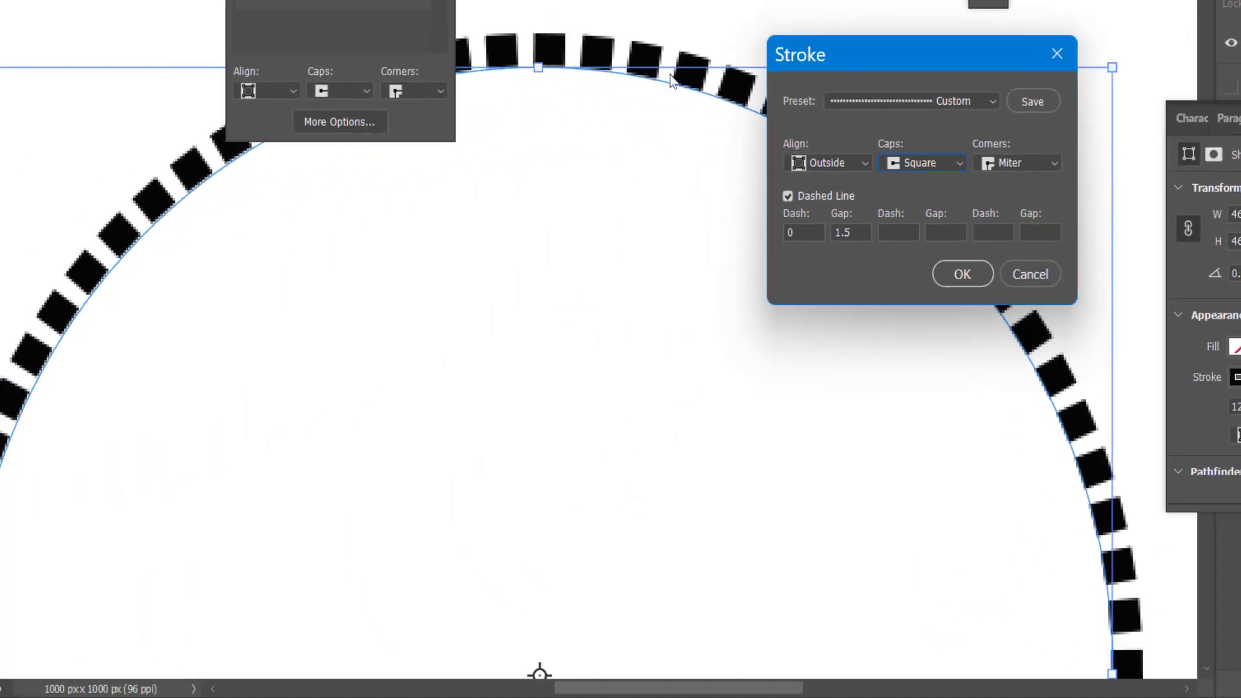
key("Return")
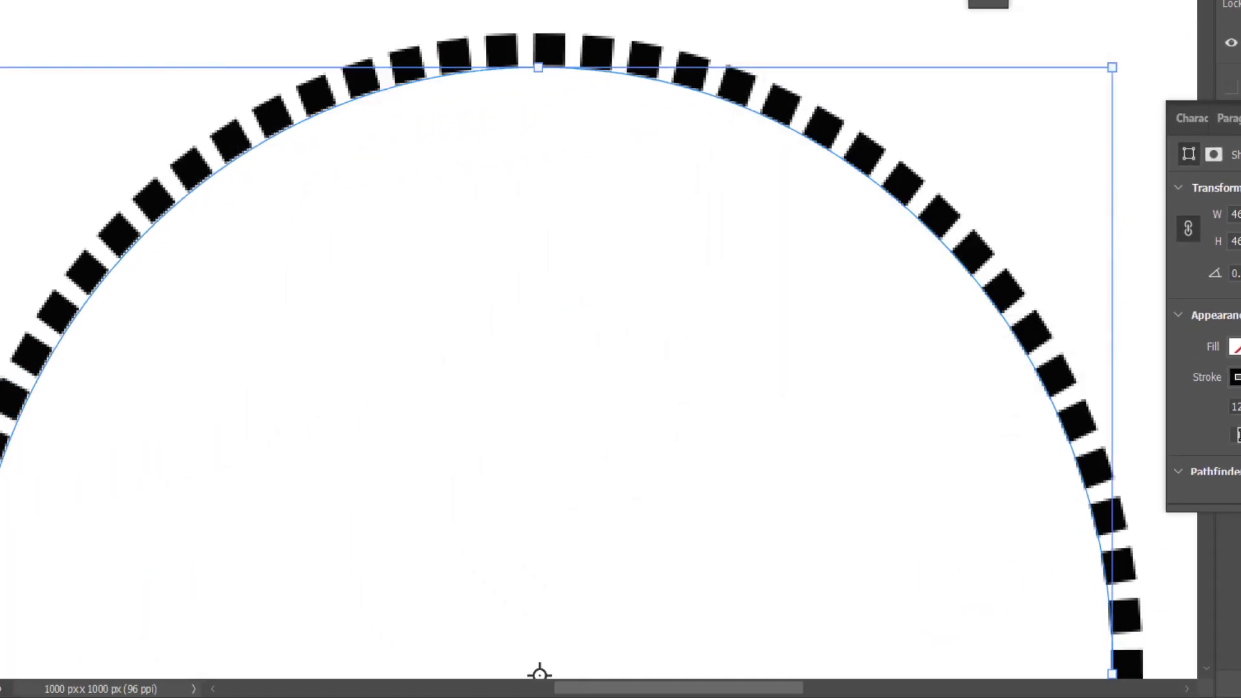
scroll(666, 89, "down", 2)
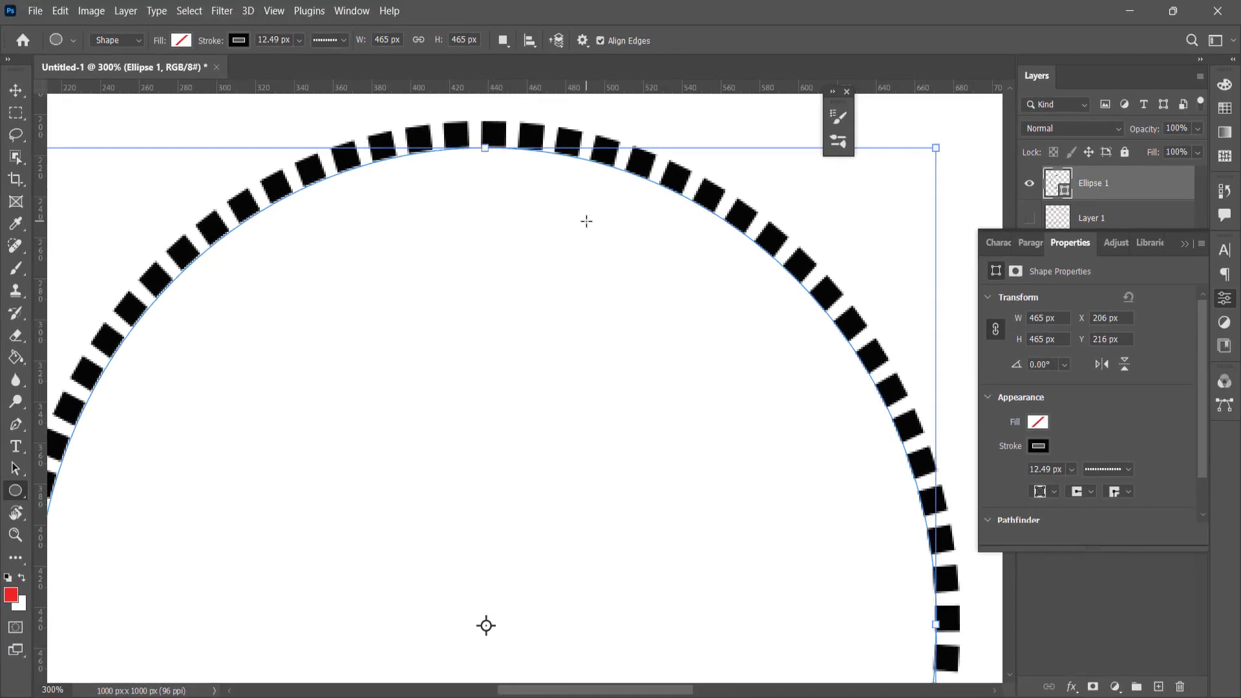
key("ctrl+minus")
key("ctrl+minus")
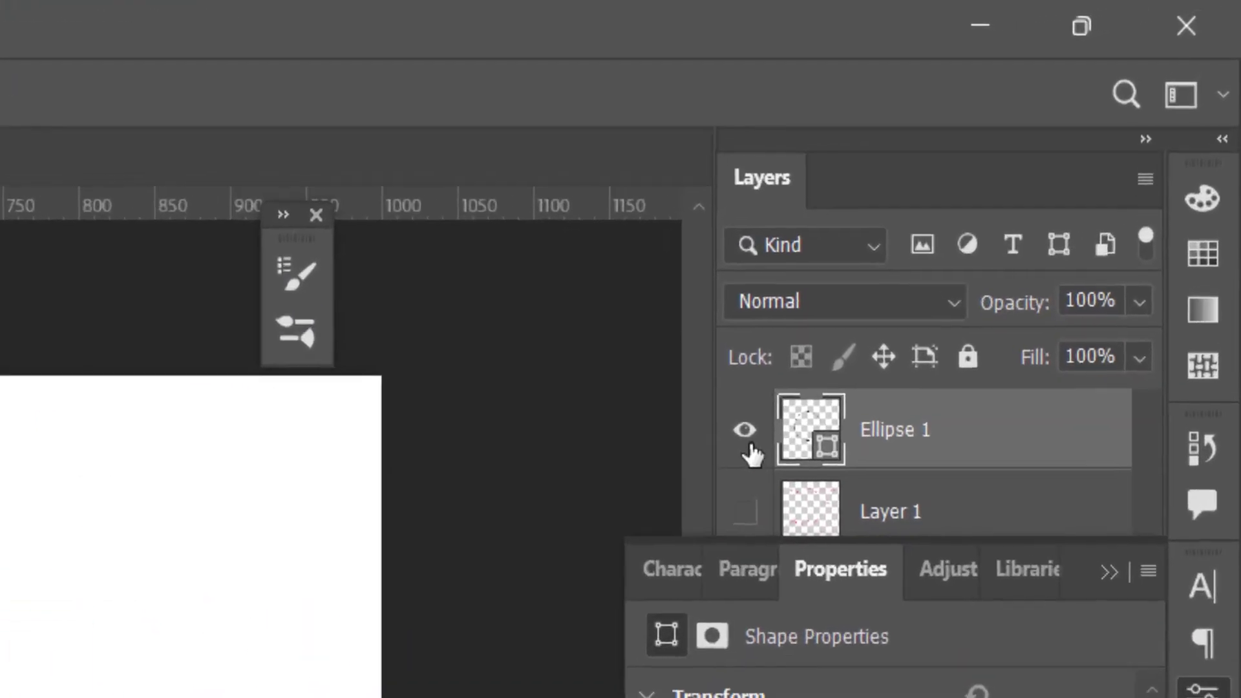
- Hide Ellipse 1, pick the rowboat custom shape, and start dragging it onto the canvas
left_click(922, 277)
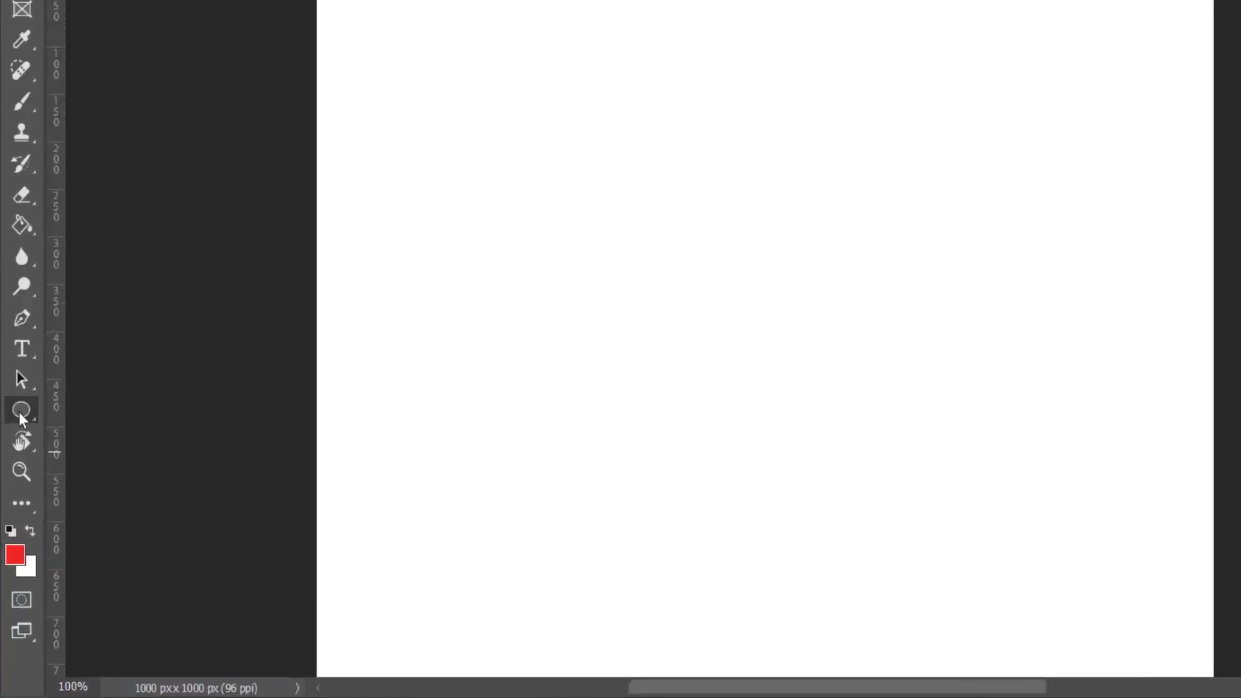
right_click(15, 490)
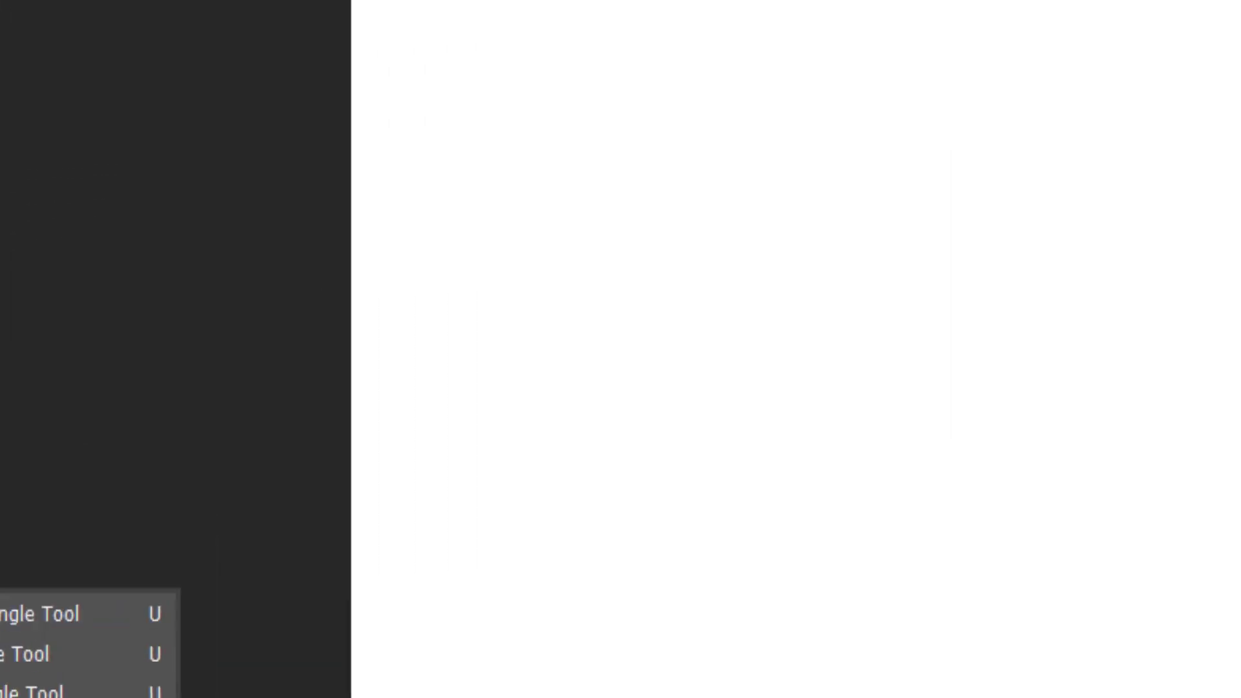
left_click(52, 695)
left_click(1067, 97)
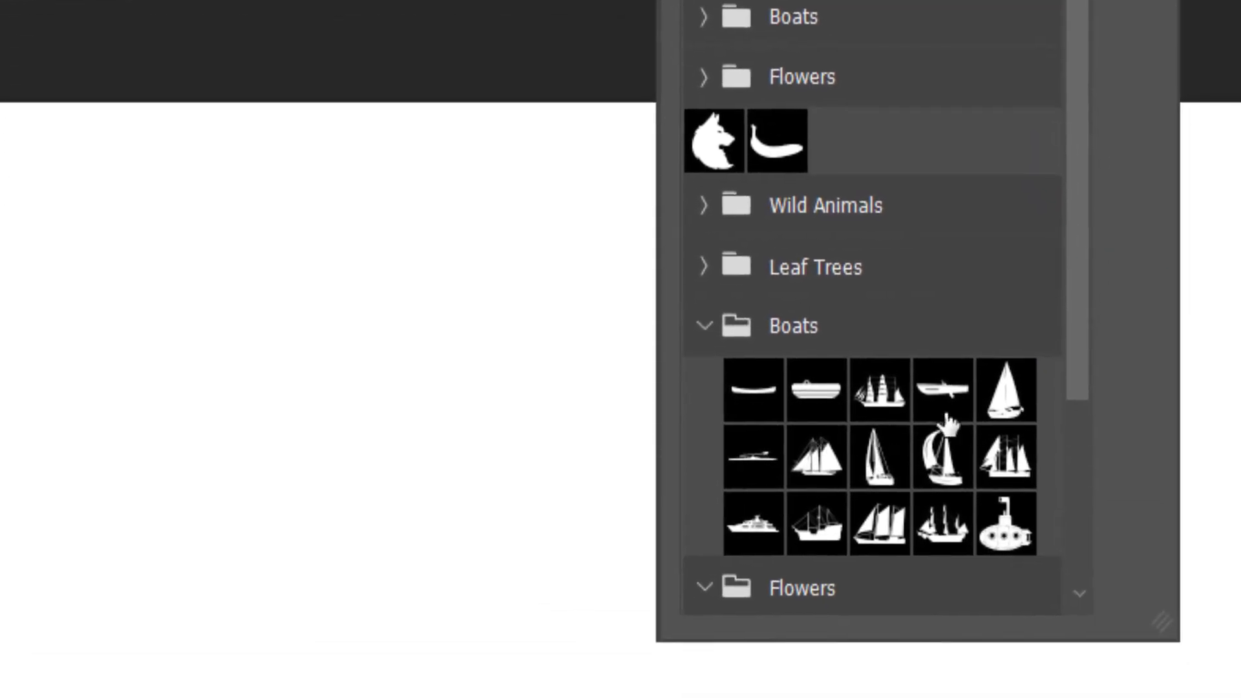
left_click(944, 393)
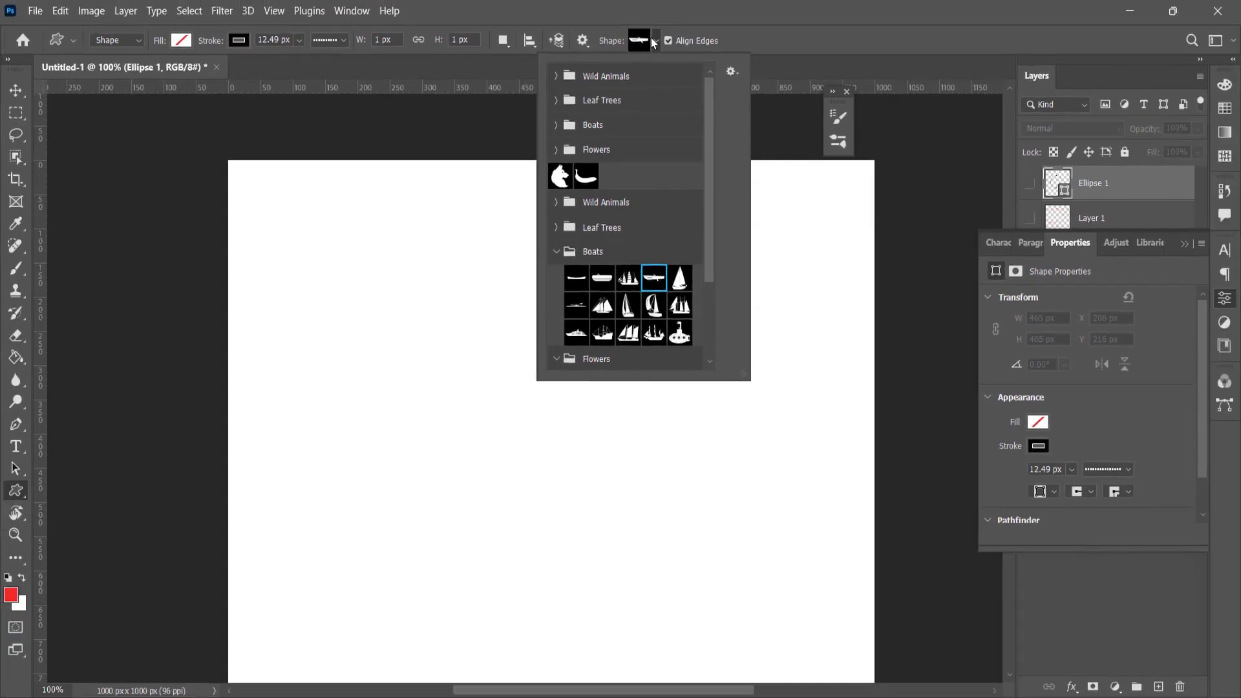
left_click(439, 408)
left_click_drag(384, 411, 867, 697)
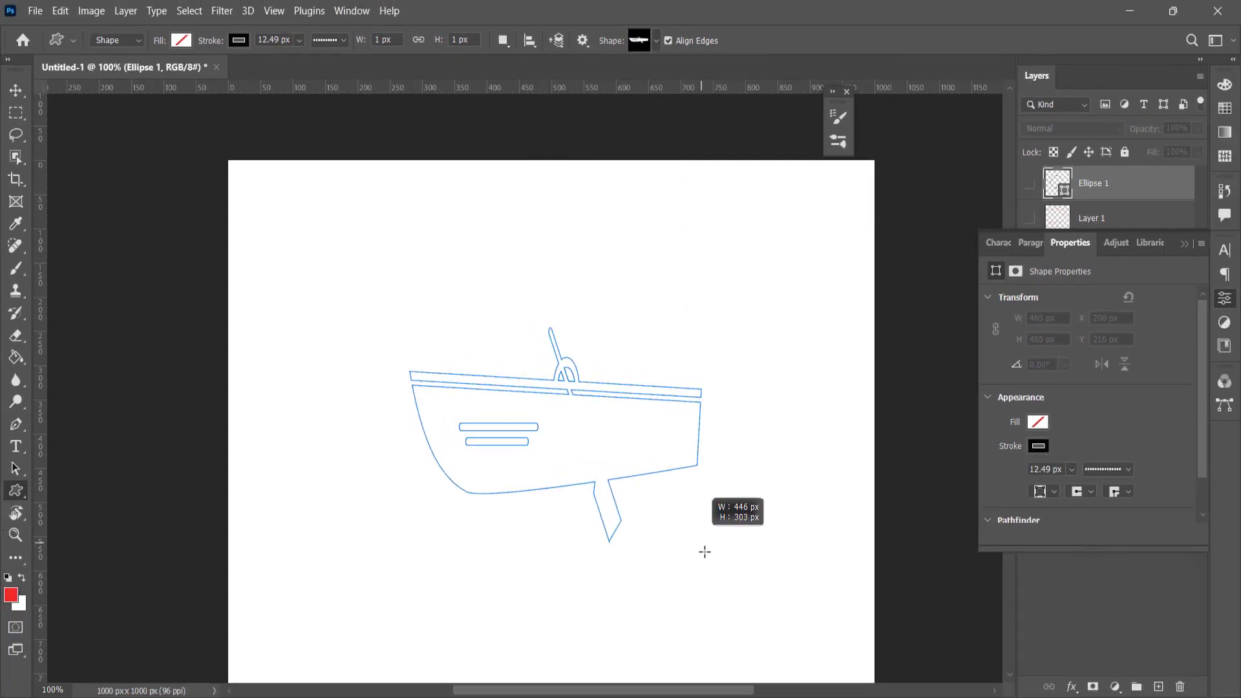
- Stretch the rowboat shape to about 657×208 px and zoom in on it
left_click_drag(705, 551, 834, 657)
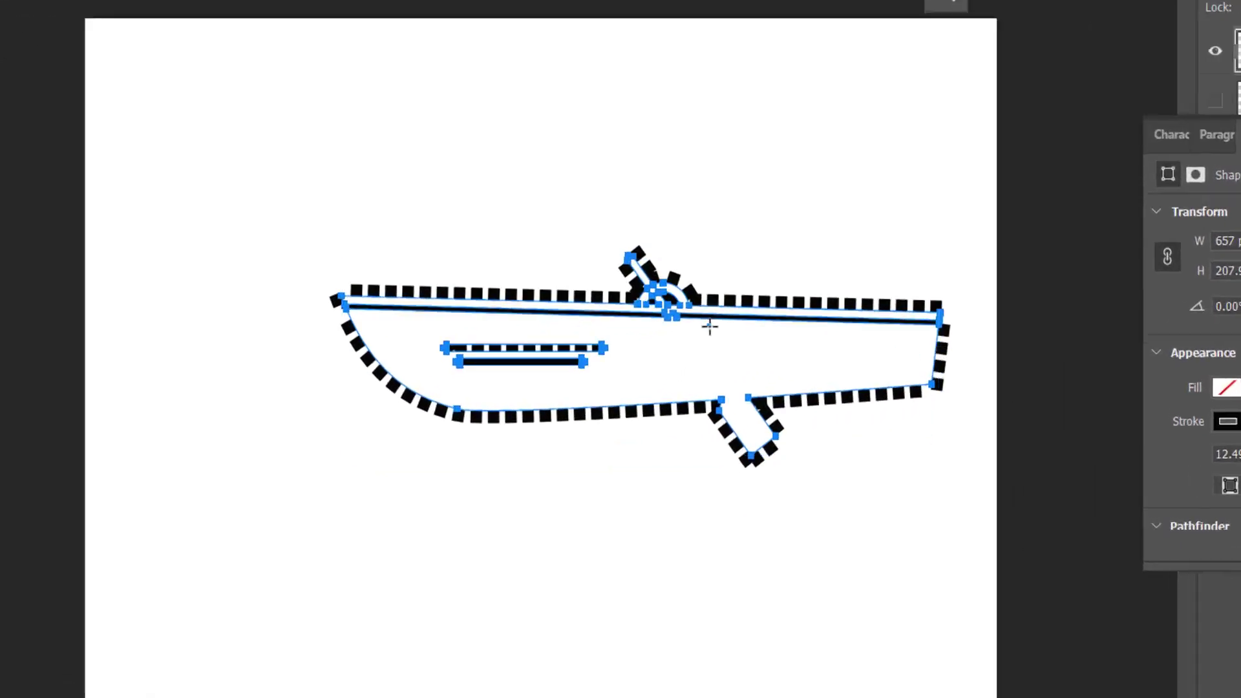
left_click_drag(672, 379, 590, 368)
left_click_drag(600, 254, 571, 213)
key("ctrl+plus")
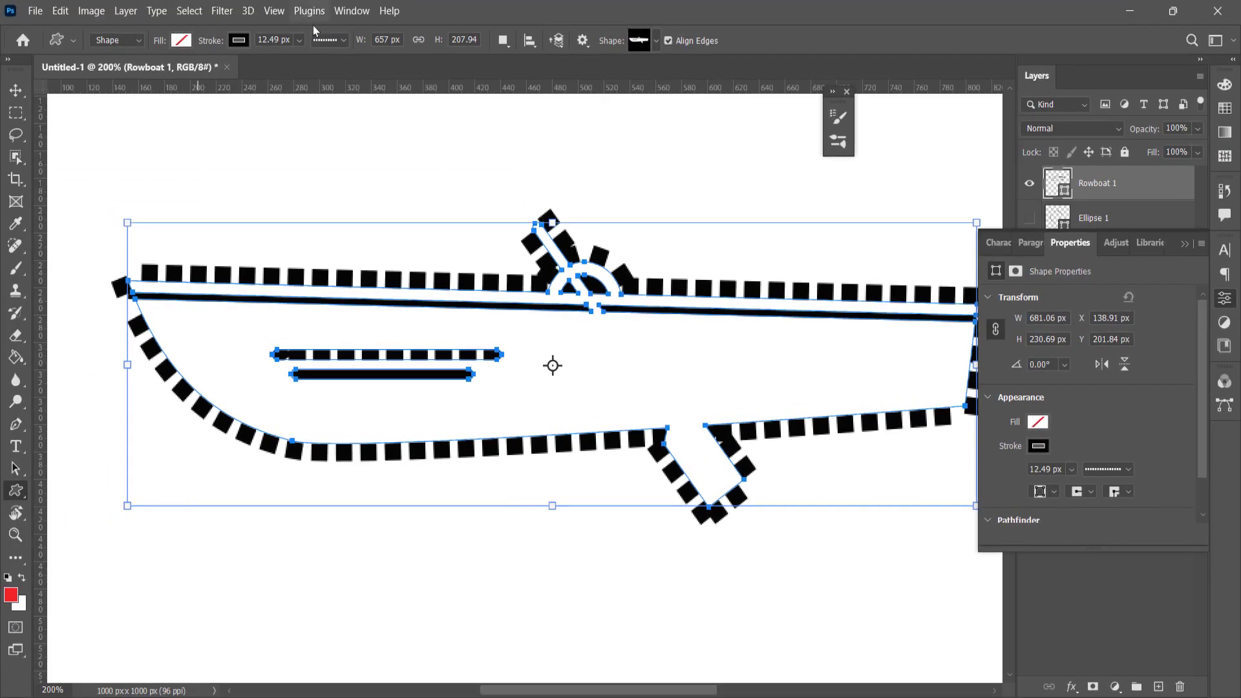
- Switch the rowboat outline's stroke style to the round-dot preset
left_click(331, 40)
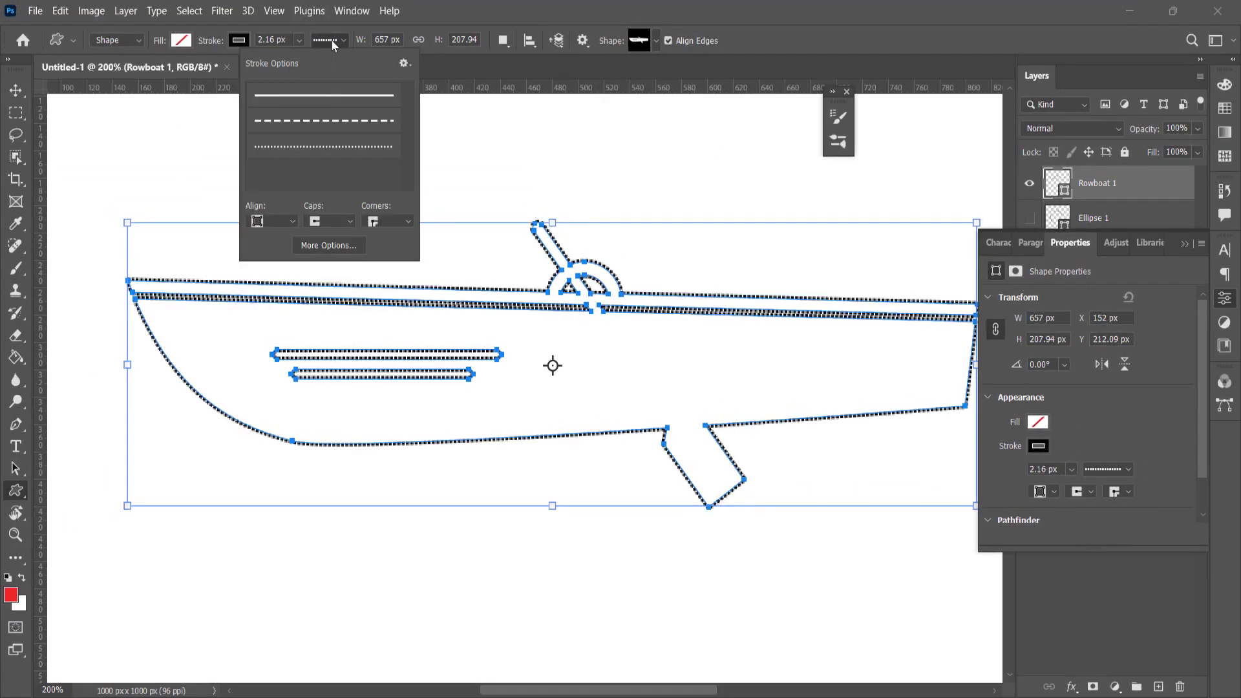
left_click(310, 121)
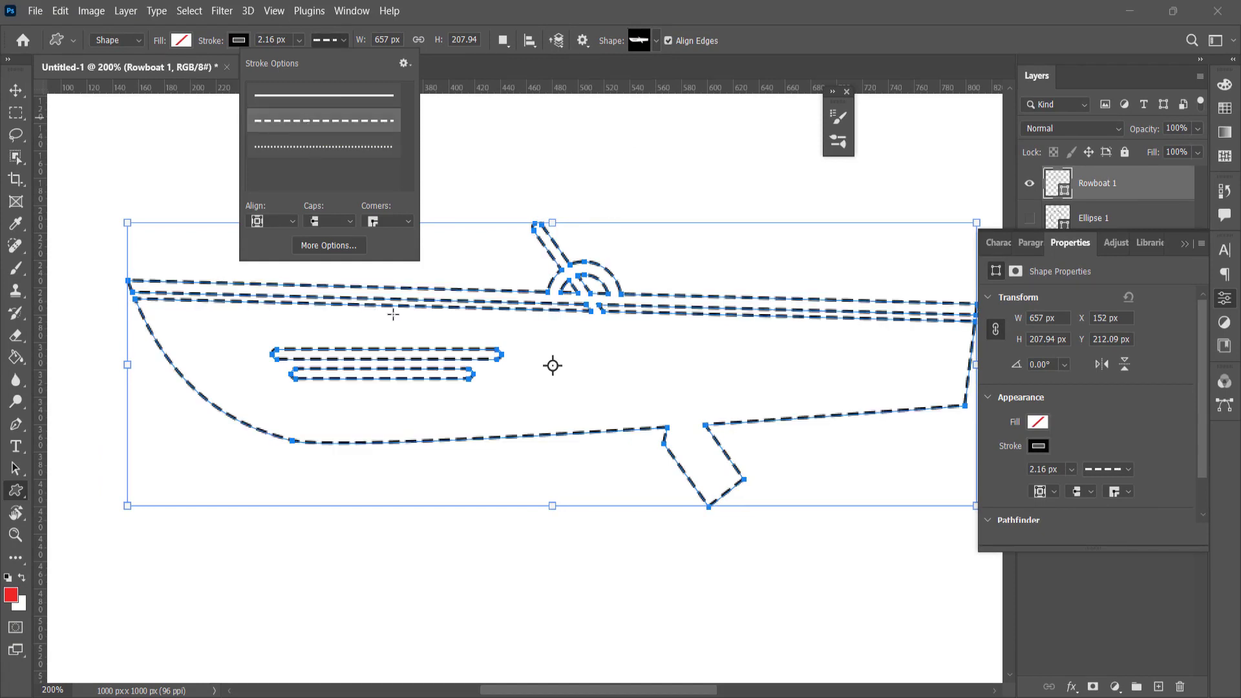
left_click(330, 147)
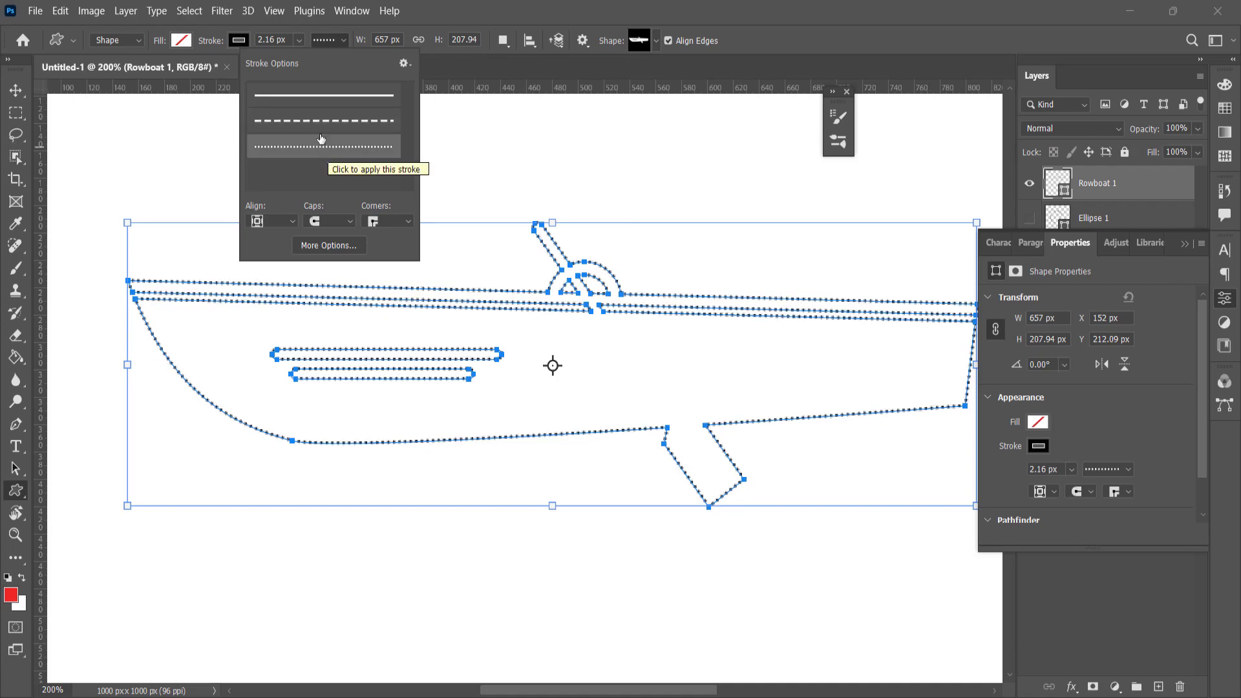
left_click(298, 40)
- Thicken the dotted boat outline to 4.74 px and bring up the full Stroke settings
left_click(298, 40)
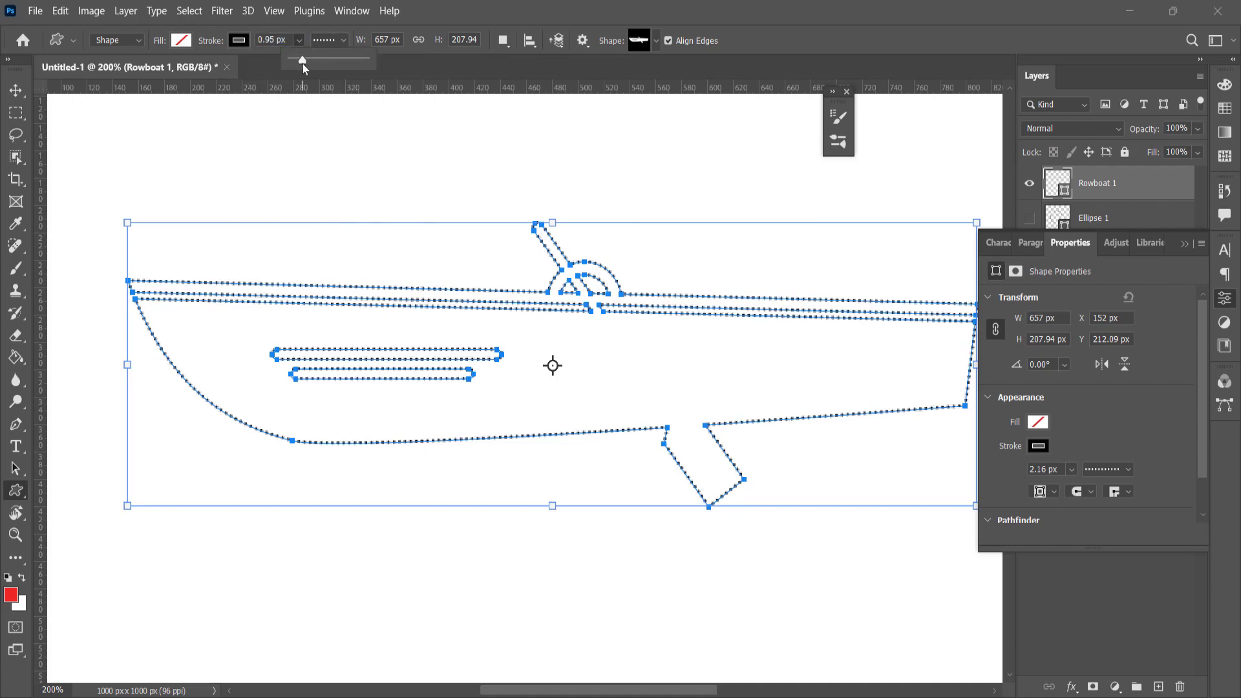
left_click_drag(304, 64, 314, 63)
left_click(330, 41)
left_click(329, 246)
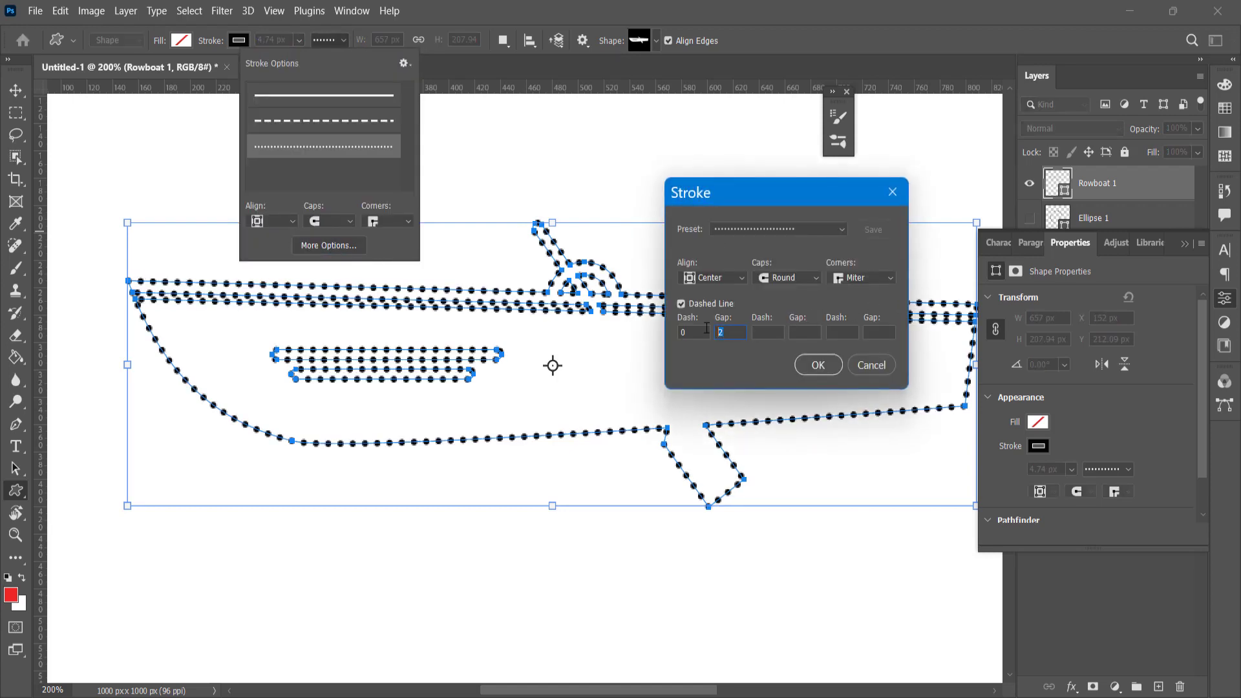
- Enter a new dot gap and align the boat's stroke Outside the path
type("1")
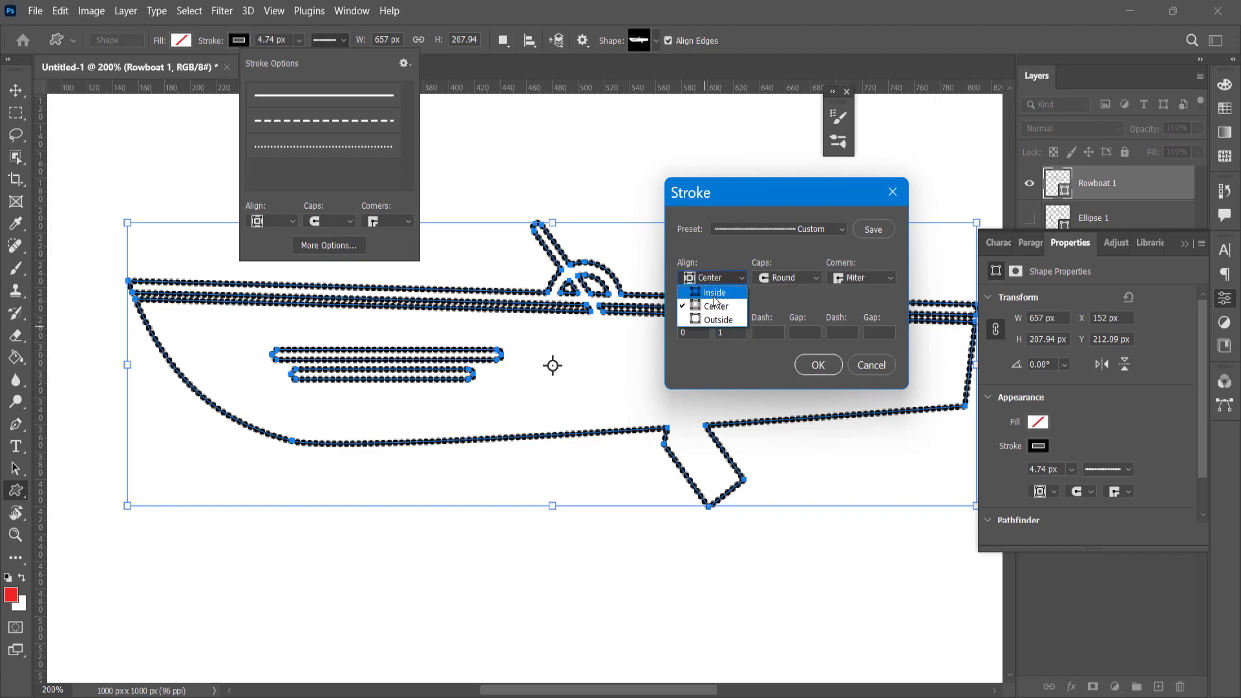
left_click(715, 295)
left_click(714, 279)
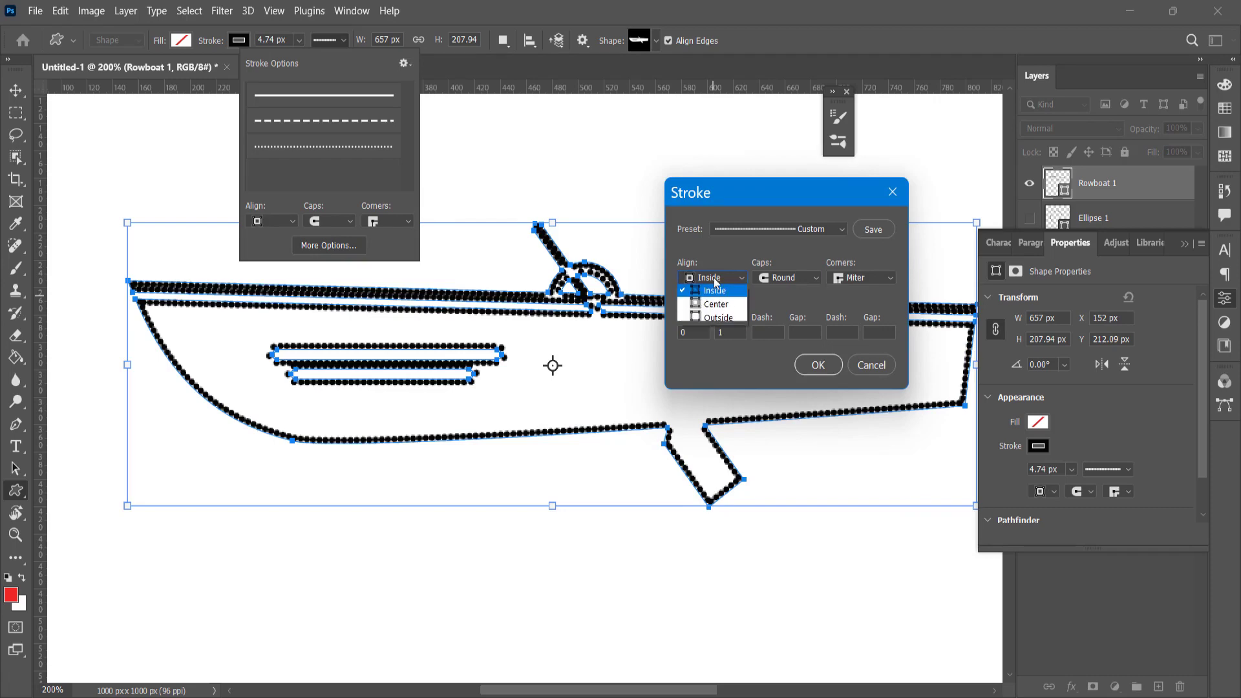
left_click(719, 320)
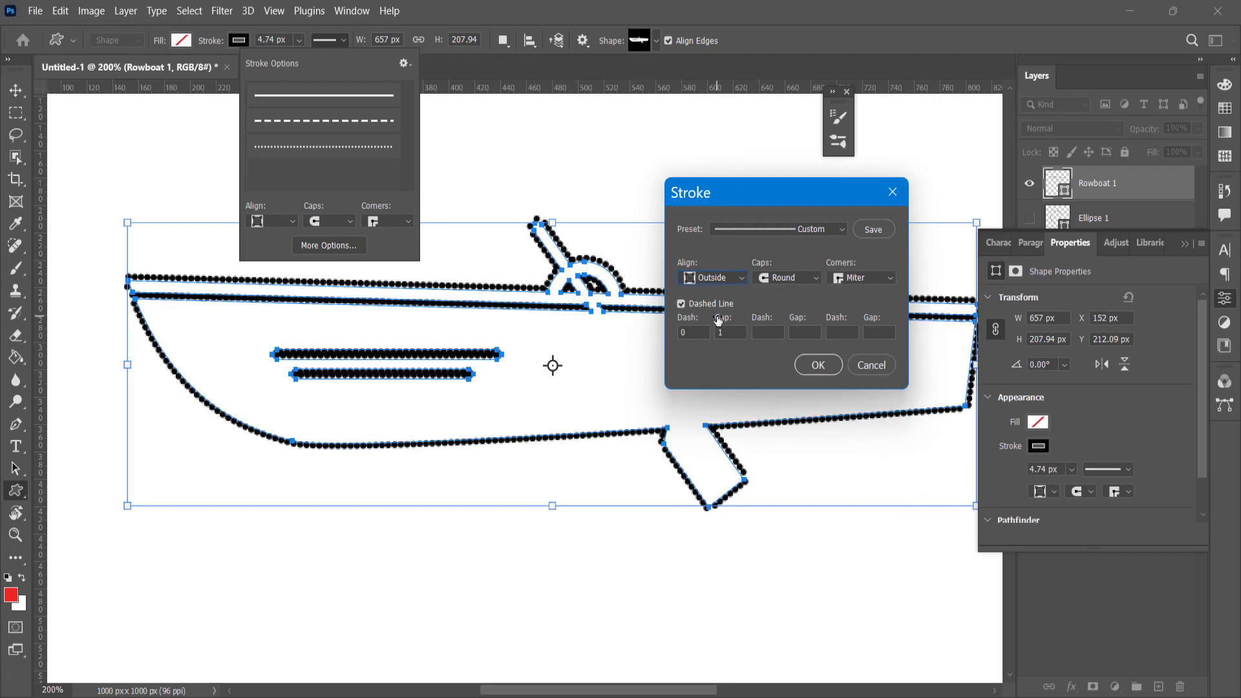
left_click(715, 278)
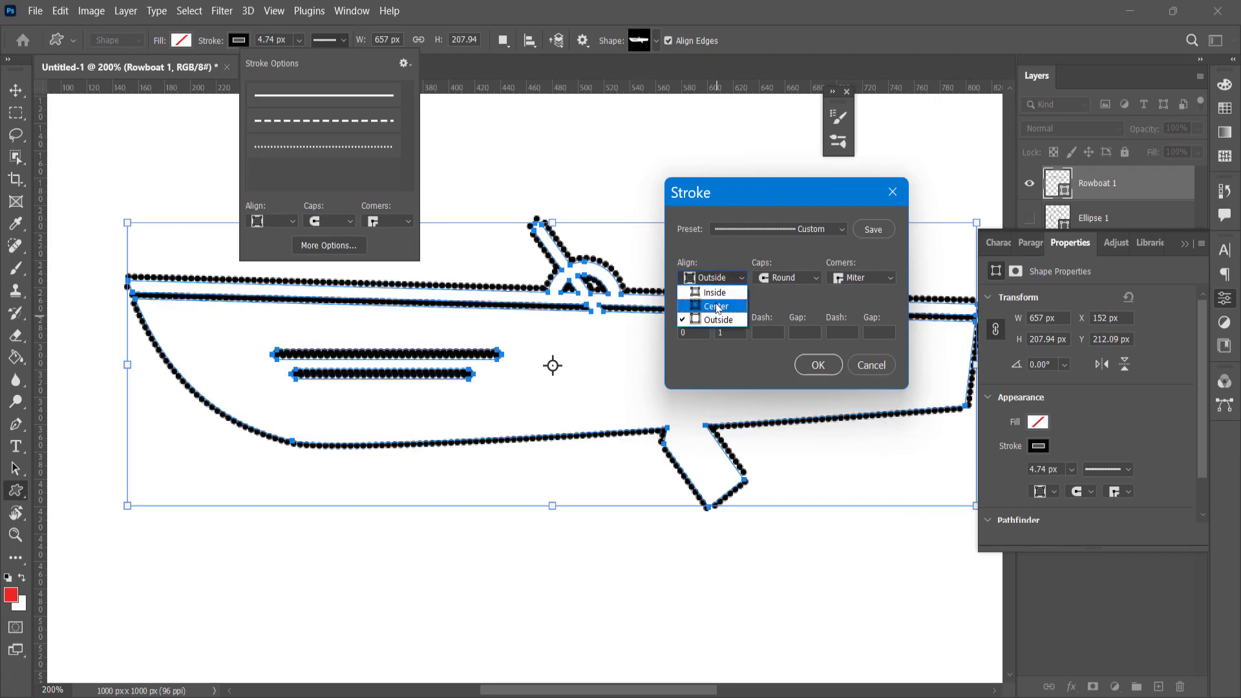
left_click(717, 307)
left_click(723, 278)
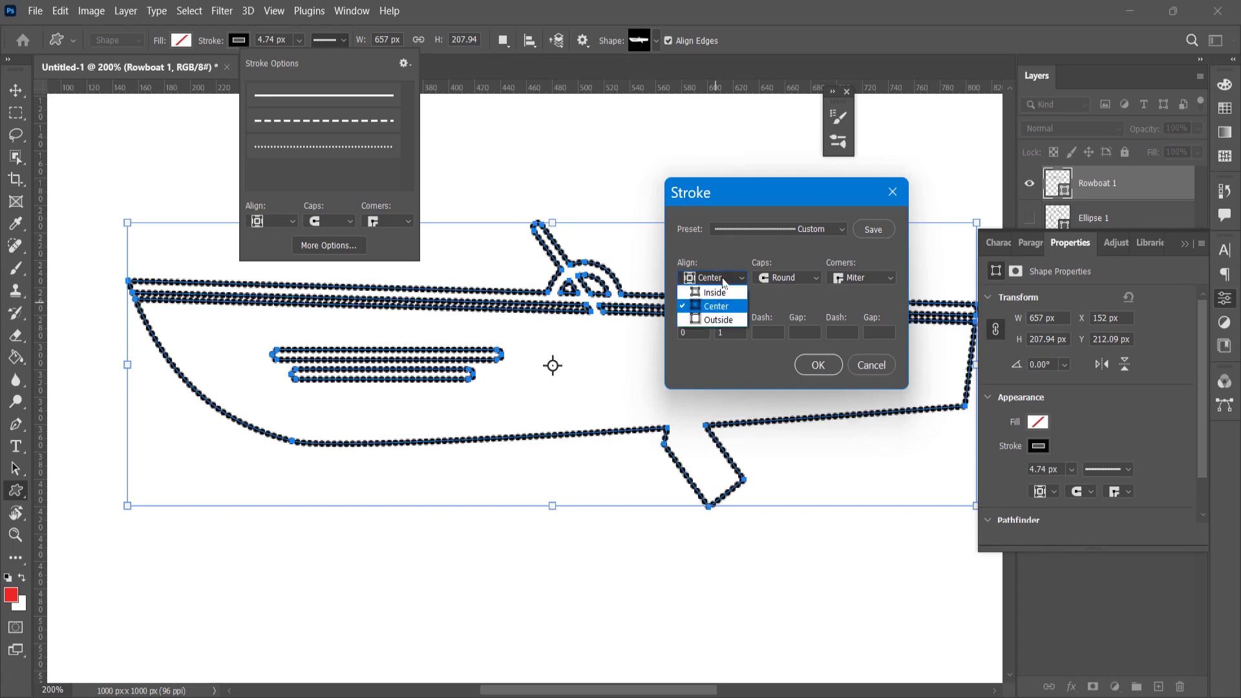
left_click(727, 320)
- Set the dotted stroke's line caps to Round
left_click(786, 278)
left_click(790, 320)
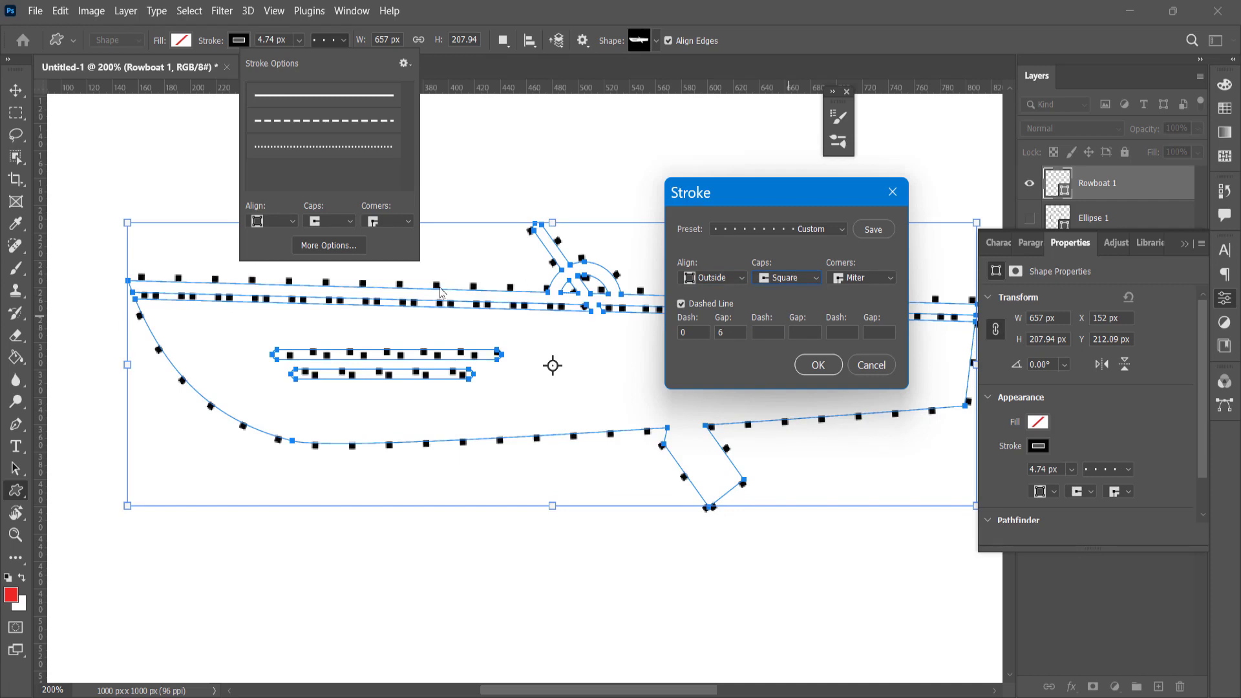
left_click(806, 280)
left_click(800, 305)
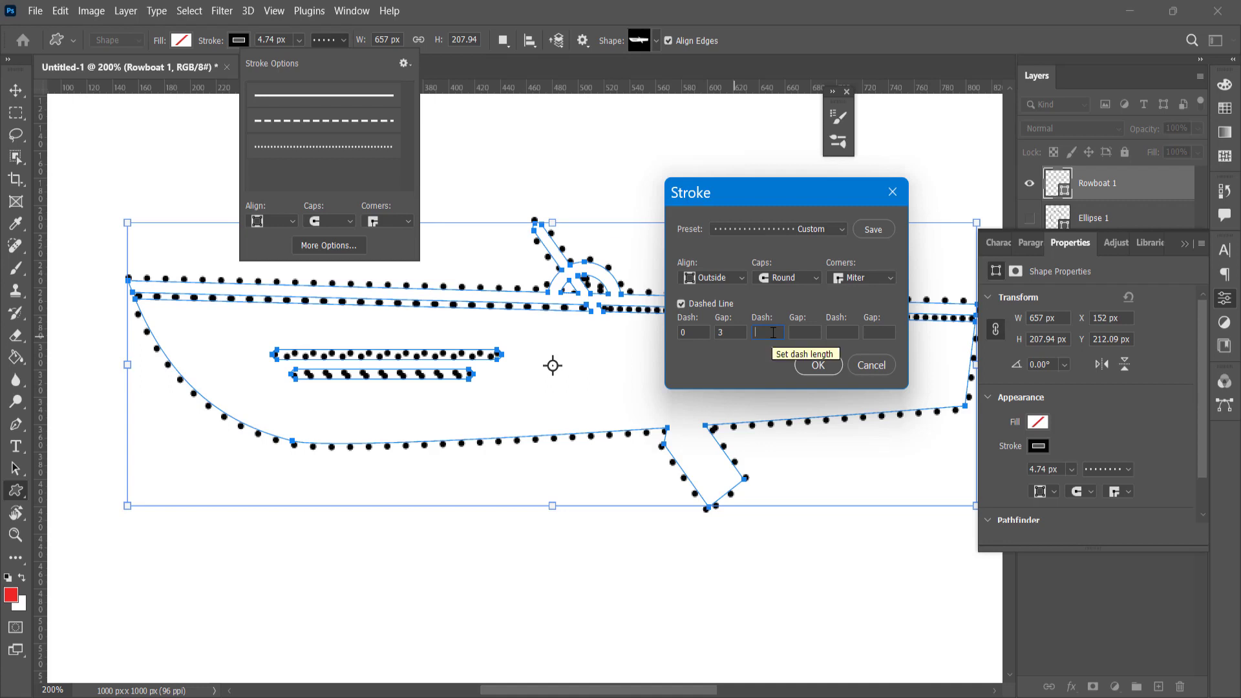
- Apply a dash 0, gap 3, dash 4 dot-and-dash pattern to the boat outline, then zoom out
type("5")
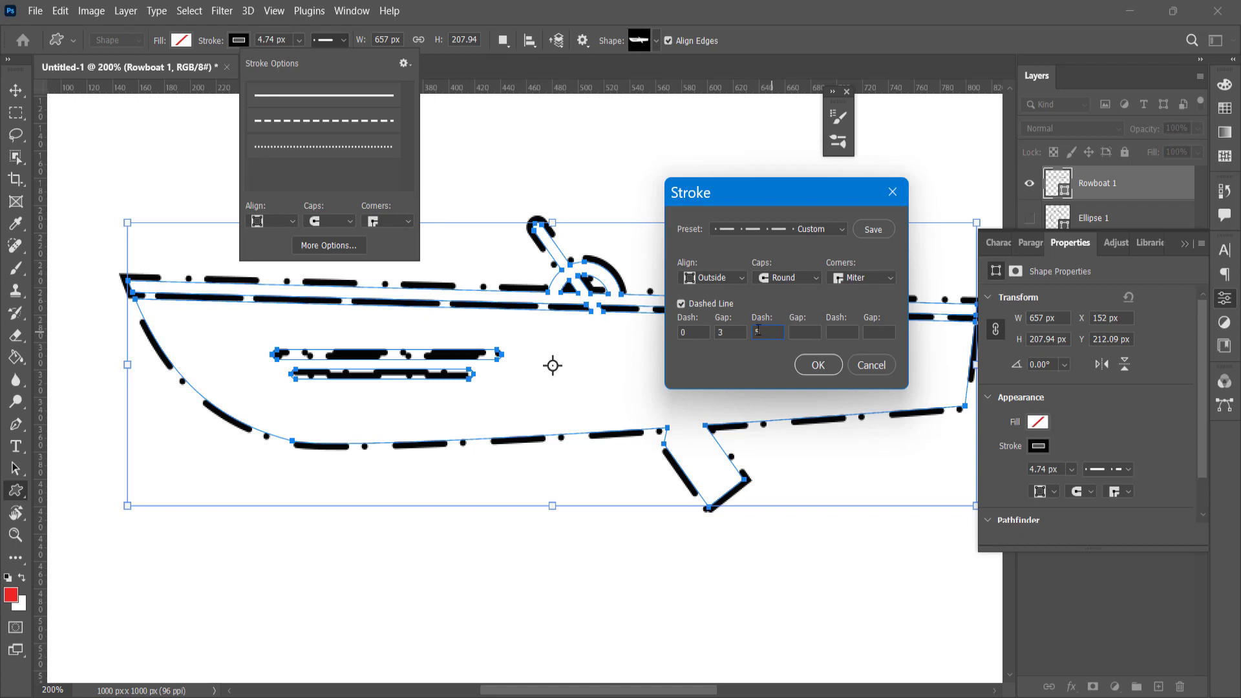
left_click_drag(758, 331, 752, 331)
type("4")
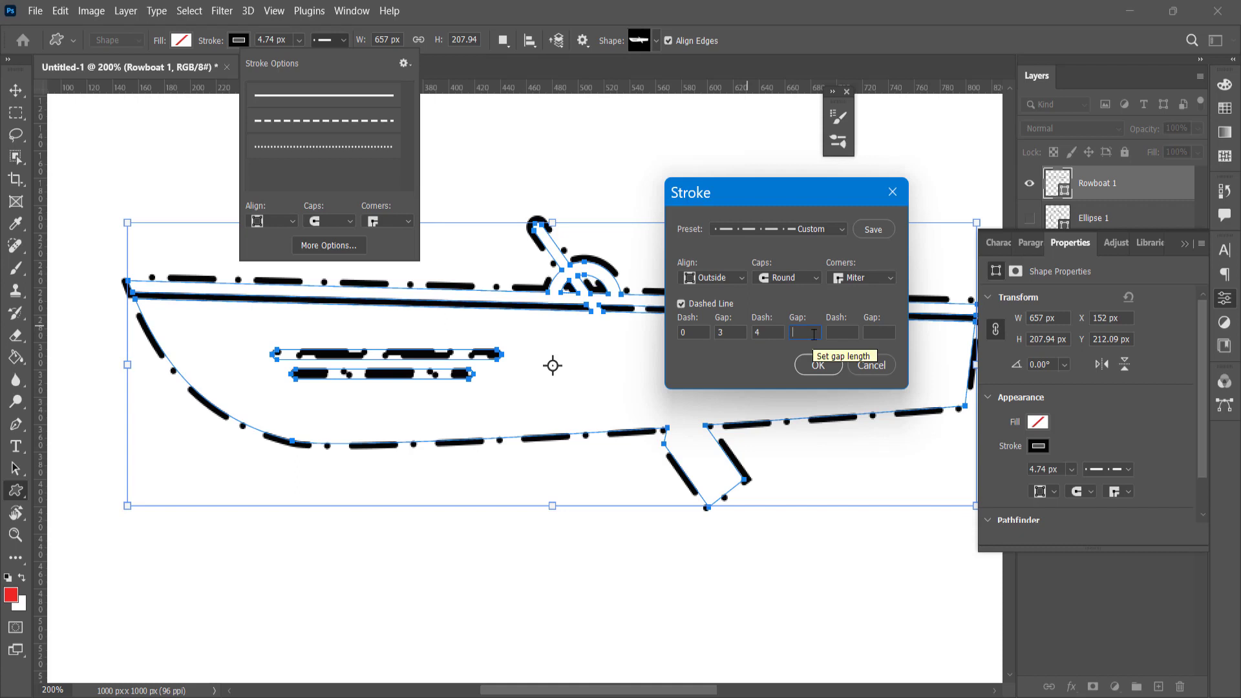
left_click(818, 366)
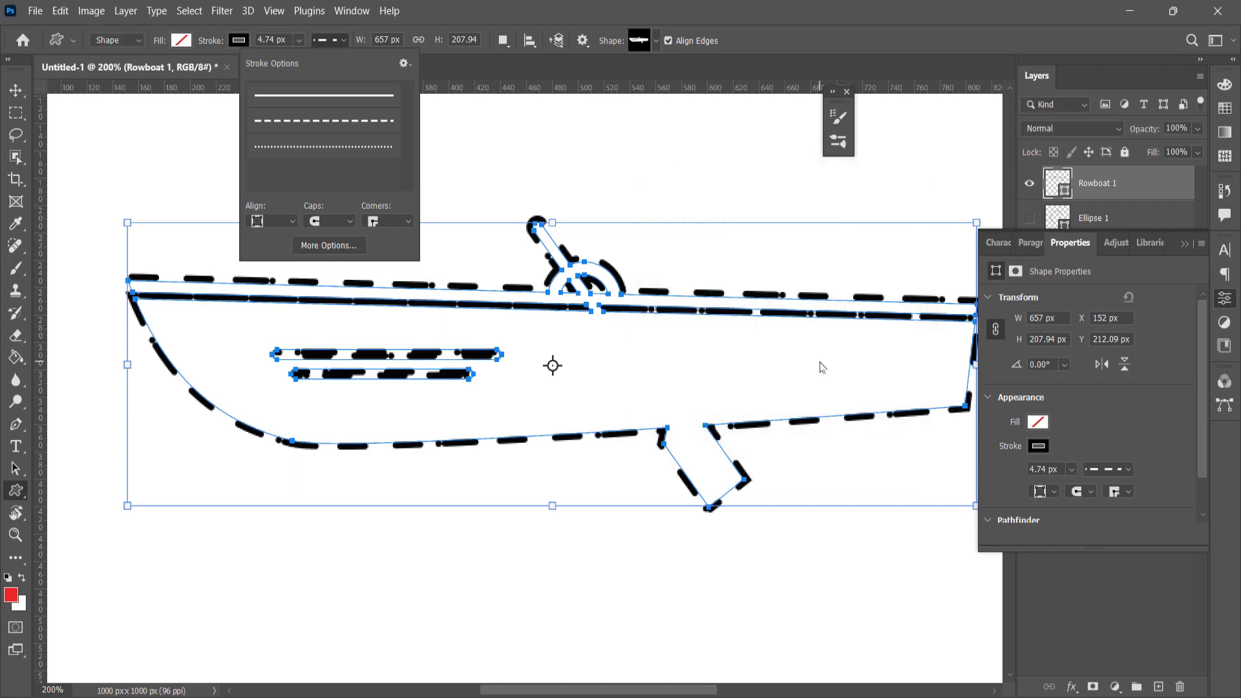
left_click(821, 368)
key("ctrl+minus")
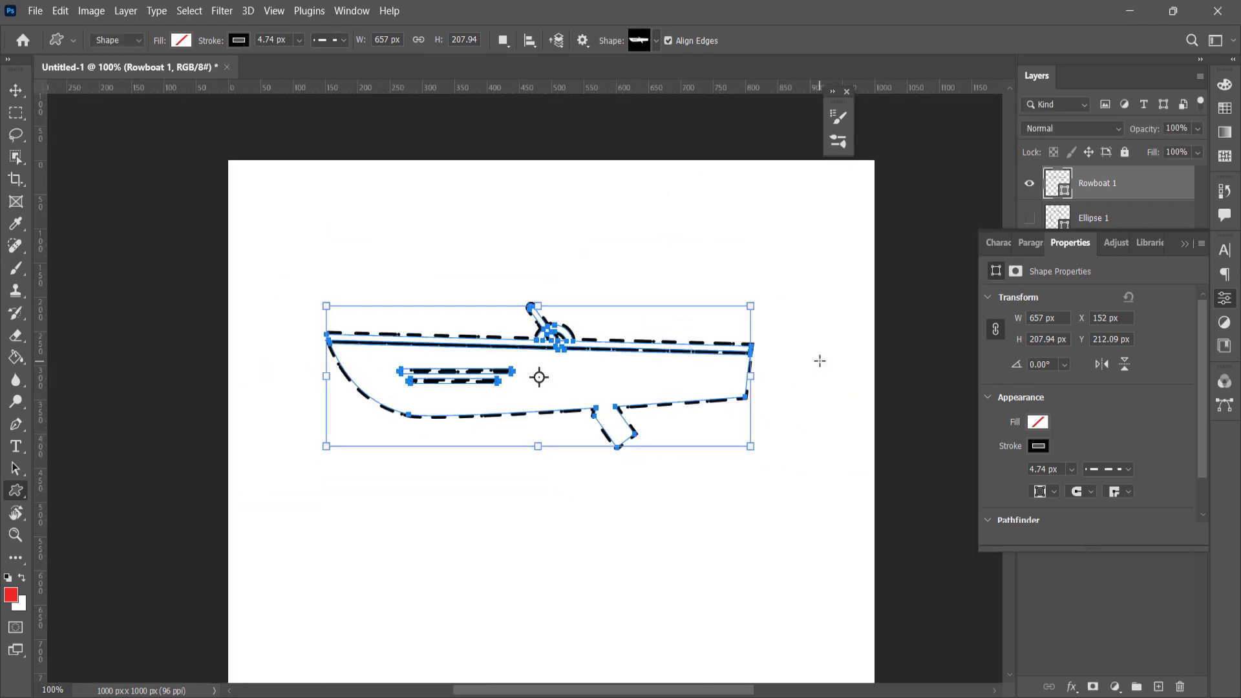